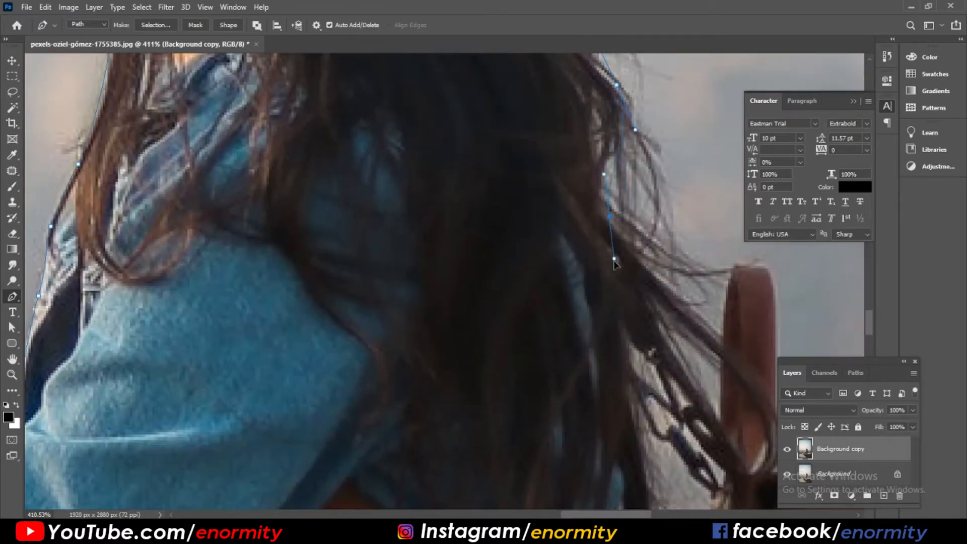
Continue the Pen path down the back edge of the hair to where the jacket meets the backpack
scroll(613, 259, down, 3)
drag(636, 395, 588, 324)
click(591, 347)
click(595, 428)
scroll(594, 433, up, 2)
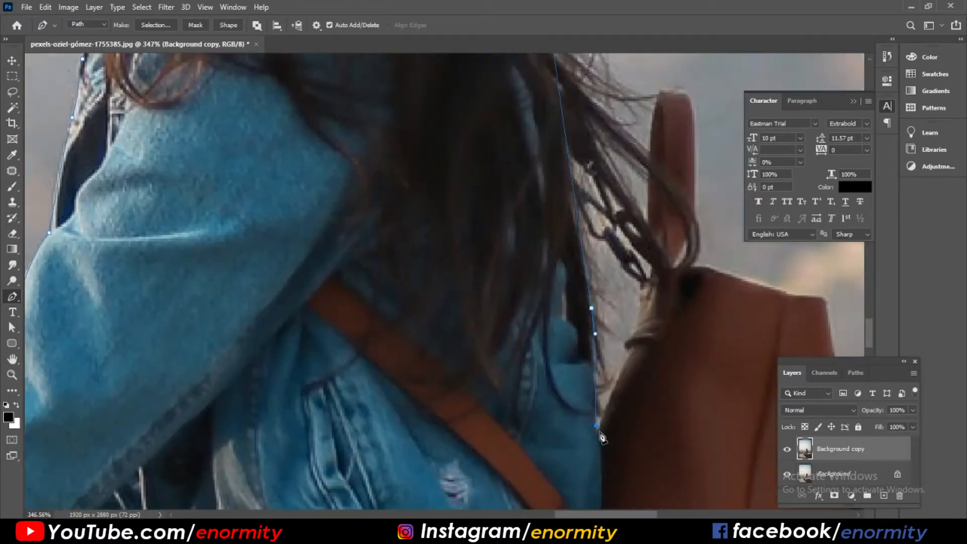
Extend the Pen path up the backpack's inner edge, around its handle and across its top edge
click(628, 354)
click(625, 345)
click(639, 283)
click(650, 274)
click(647, 196)
drag(788, 291, 805, 297)
drag(825, 295, 841, 292)
Trace the backpack's outer side, its hanging tassels and its lower corner with the Pen path
drag(838, 329, 610, 236)
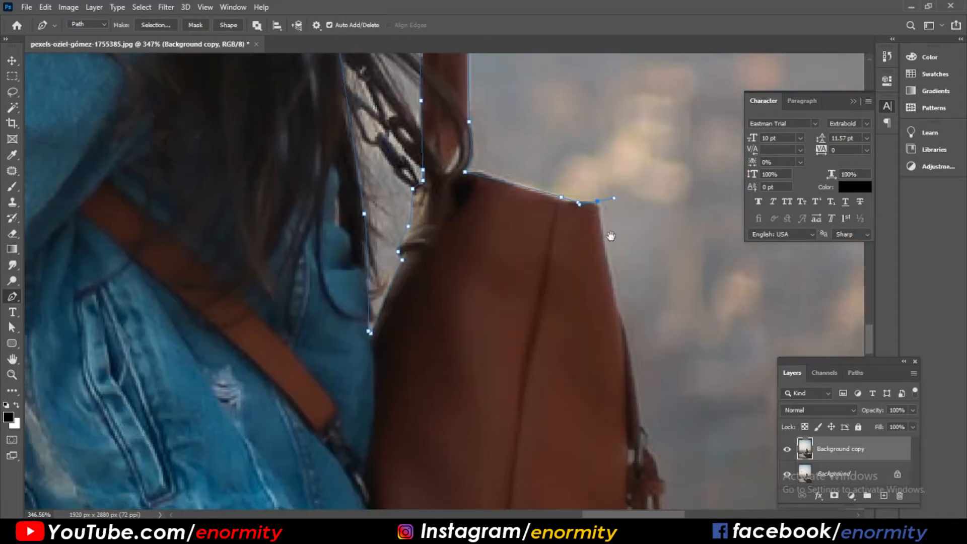
click(610, 265)
scroll(655, 264, down, 3)
click(676, 388)
click(668, 386)
click(659, 366)
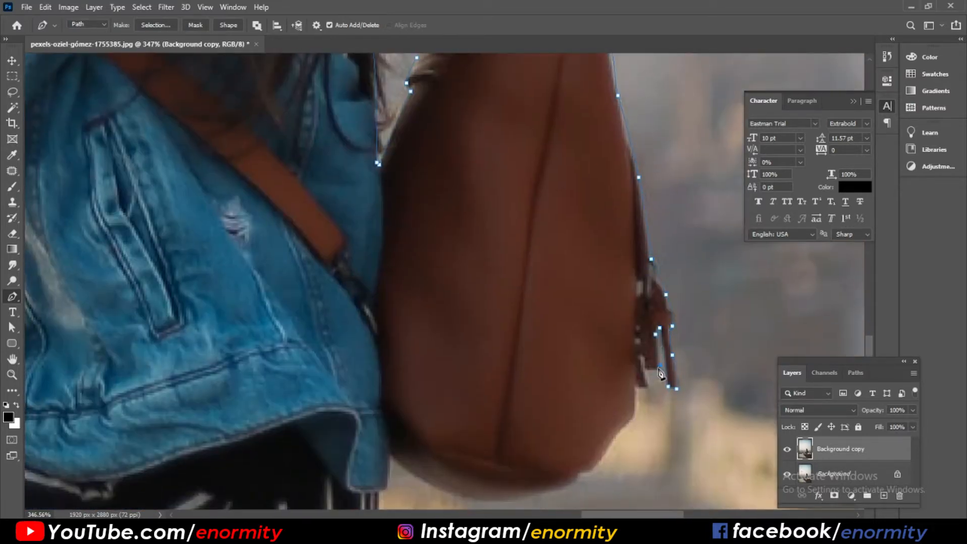
click(634, 418)
drag(604, 448, 595, 463)
Carry the Pen path under the backpack, down to the ledge, along the ledge and outside the canvas around the background
drag(578, 475, 716, 288)
click(526, 267)
click(522, 300)
click(516, 300)
drag(493, 504, 519, 214)
drag(561, 141, 531, 258)
drag(790, 290, 302, 297)
drag(699, 277, 428, 322)
Trace the ledge's upper edge from the canvas border to the front shoe and close the path there
scroll(560, 325, down, 10)
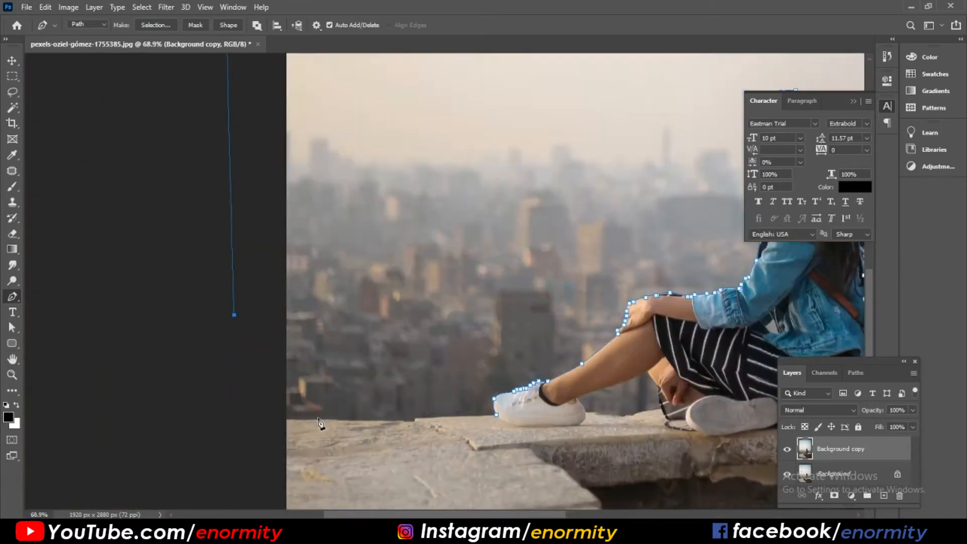
scroll(318, 422, up, 8)
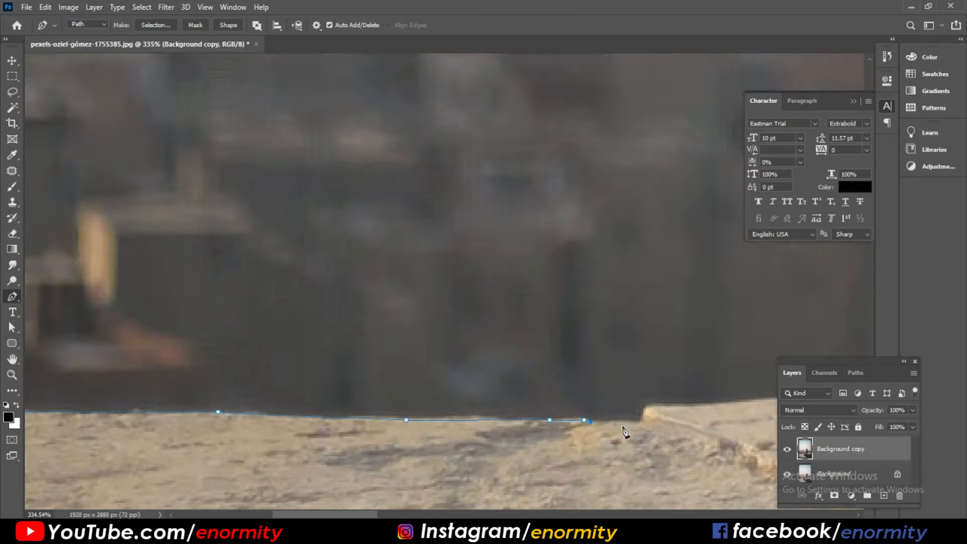
drag(626, 431, 346, 362)
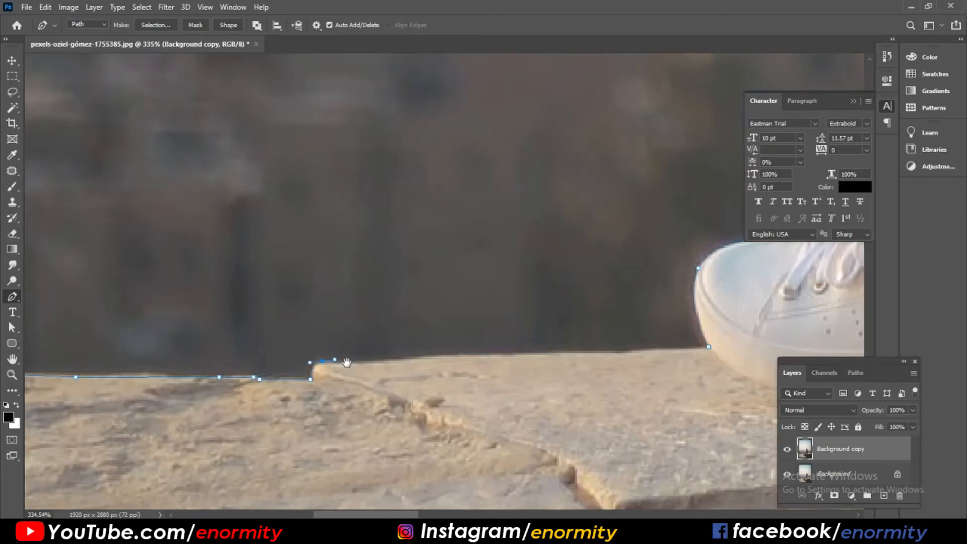
Turn the closed path into a new anti-aliased selection with a 0.5 pixel feather radius
right_click(491, 252)
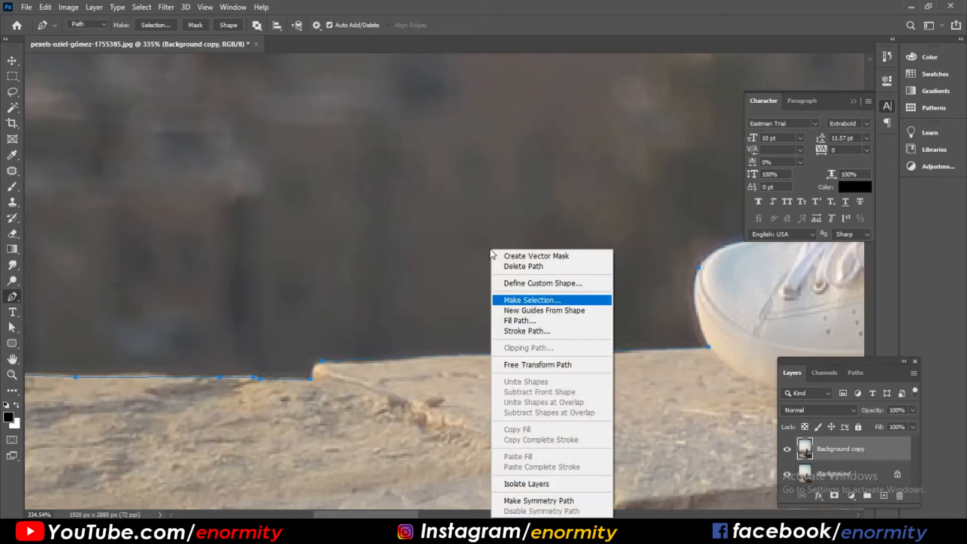
click(524, 300)
text(0.5)
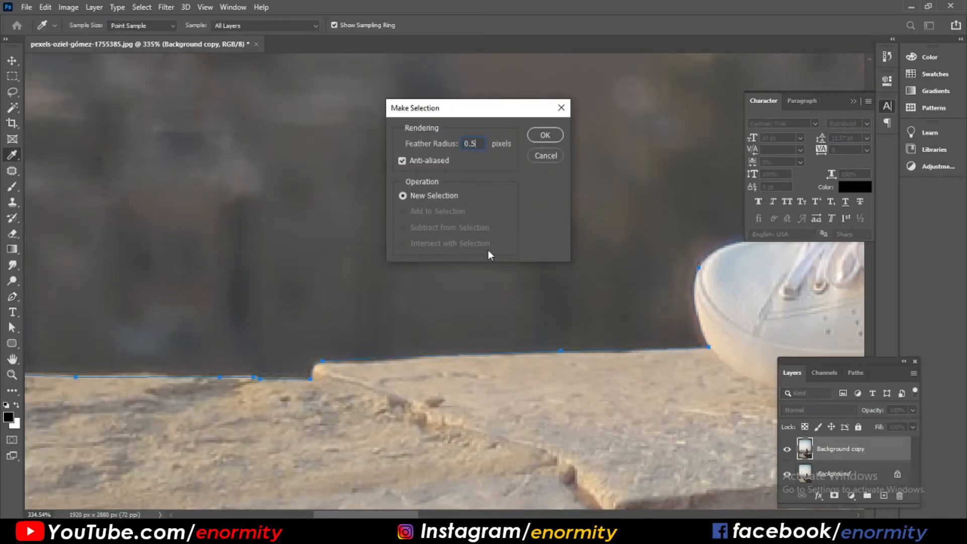
key(Return)
scroll(499, 247, down, 10)
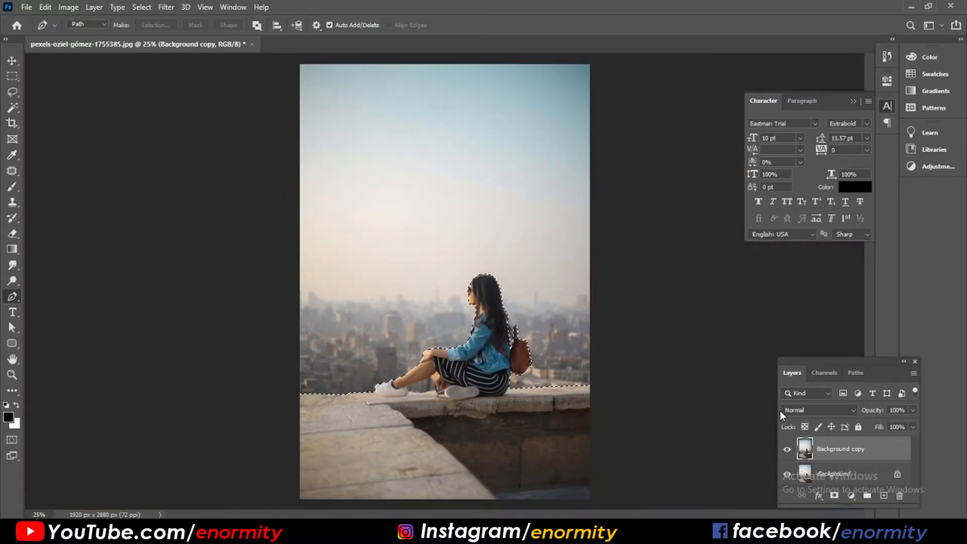
Subtract the loose hair area beside the backpack handle from the selection with Quick Selection, and delete the selected background
key(z)
drag(506, 337, 594, 337)
click(12, 108)
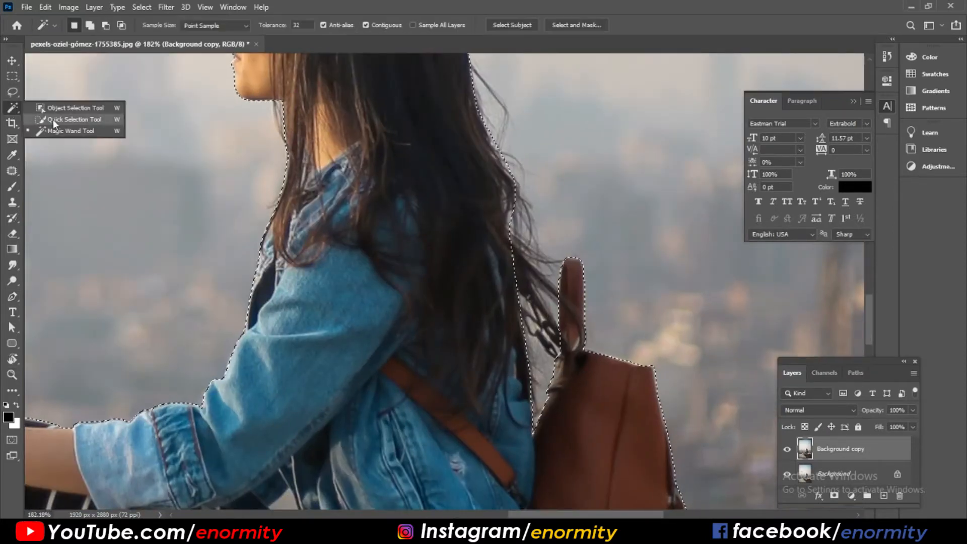
click(54, 120)
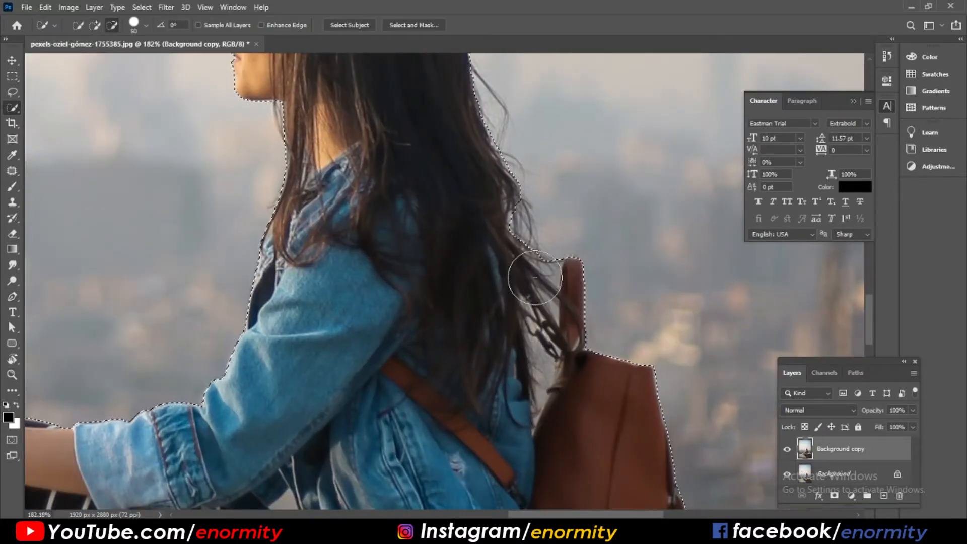
key(ctrl+0)
Erase the leftover background between the hair and the backpack using a small soft Eraser brush
key(z)
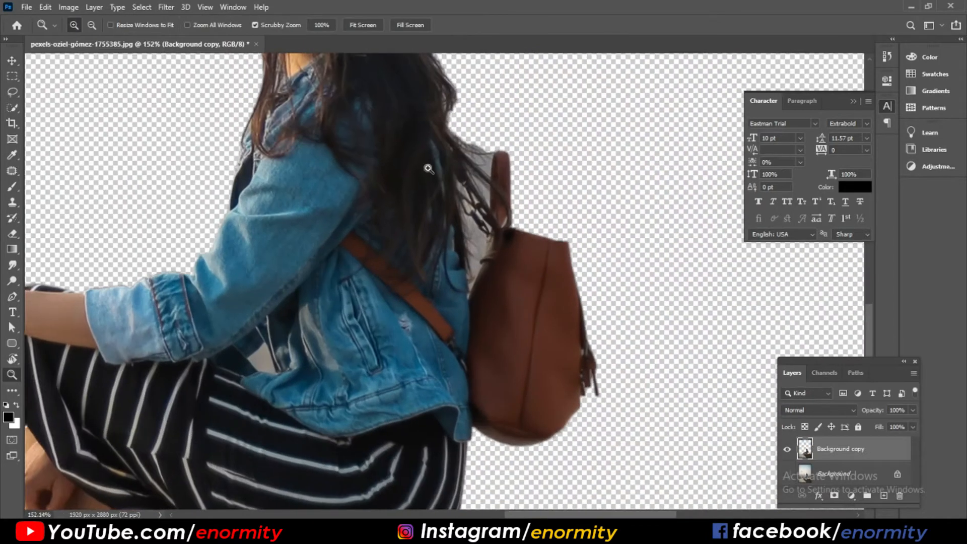
scroll(428, 168, up, 1)
key(e)
key(bracketleft)
key(bracketleft)
key(bracketleft)
key(bracketleft)
key(bracketleft)
key(bracketleft)
key(bracketleft)
key(bracketleft)
key(bracketleft)
key(bracketleft)
key(bracketleft)
key(bracketleft)
key(bracketleft)
key(bracketleft)
key(bracketleft)
drag(476, 150, 485, 126)
scroll(476, 249, up, 5)
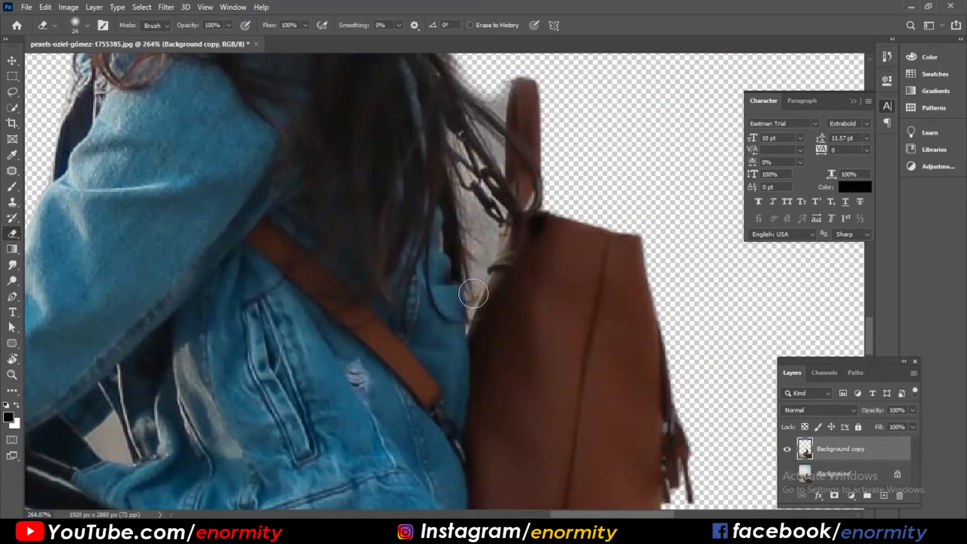
alt+right_click(470, 289)
mouse_move(473, 297)
mouse_down()
mouse_move(479, 237)
mouse_move(469, 207)
mouse_move(477, 224)
mouse_up()
Shrink the Eraser to 6 px and clean the remaining background around the hair strands and backpack strap
alt+right_click(490, 144)
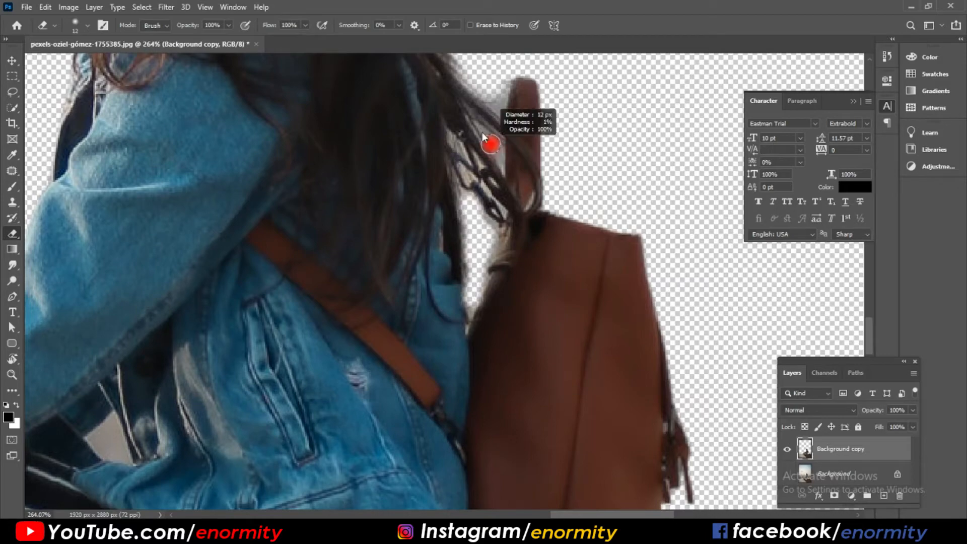
mouse_move(475, 121)
mouse_down()
mouse_move(497, 160)
mouse_move(497, 139)
mouse_move(472, 117)
mouse_move(501, 98)
mouse_up()
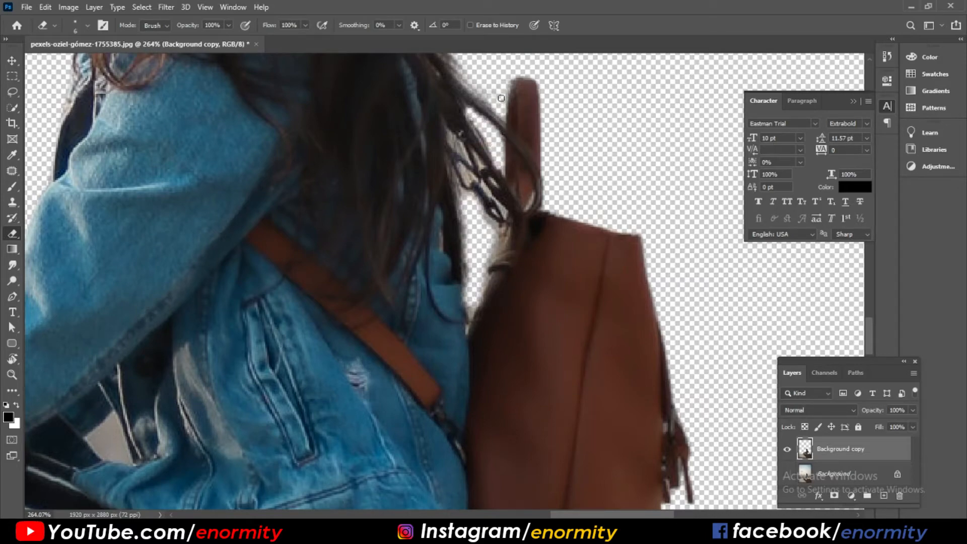
drag(481, 209, 468, 318)
drag(470, 201, 461, 237)
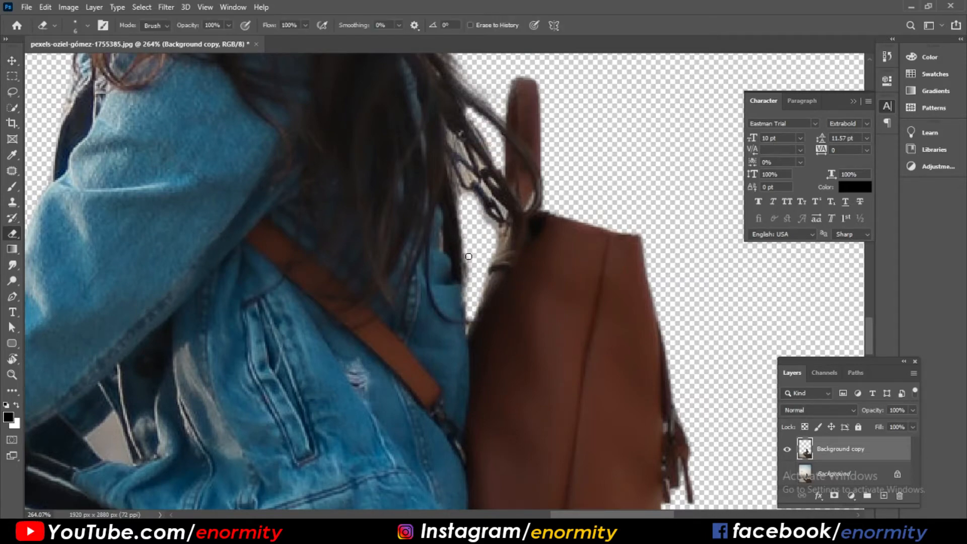
Trace the enclosed background gap beneath the bent leg with the Pen tool, from the shoe along the calf and ledge
key(z)
key(ctrl+0)
drag(413, 395, 534, 280)
key(p)
click(332, 287)
drag(453, 248, 467, 247)
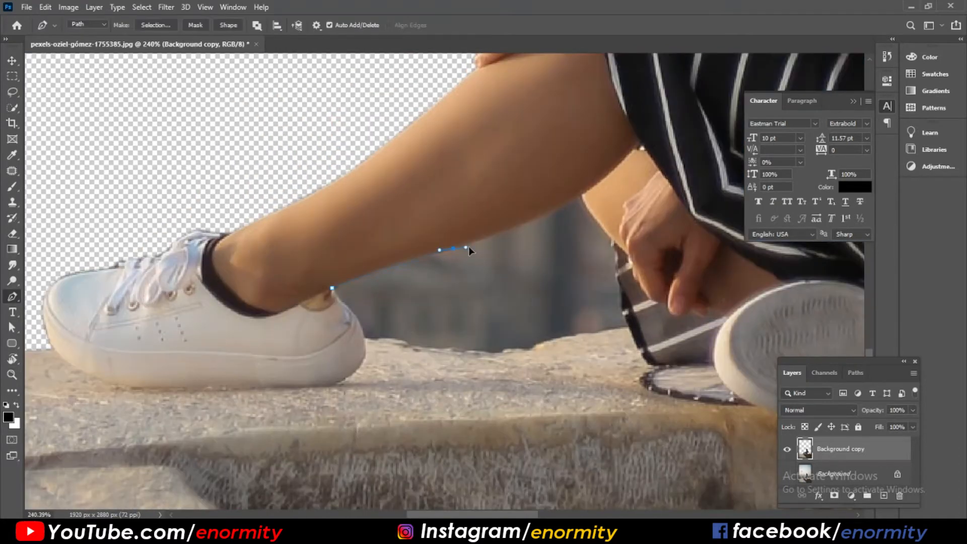
drag(612, 240, 637, 262)
Convert the path under the leg to a selection and delete the background inside it
right_click(408, 301)
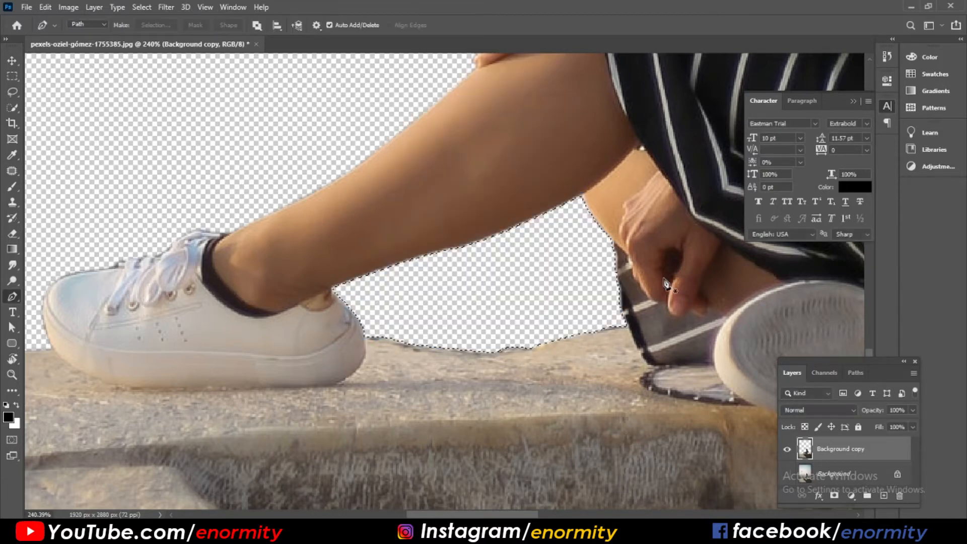
key(v)
key(ctrl+0)
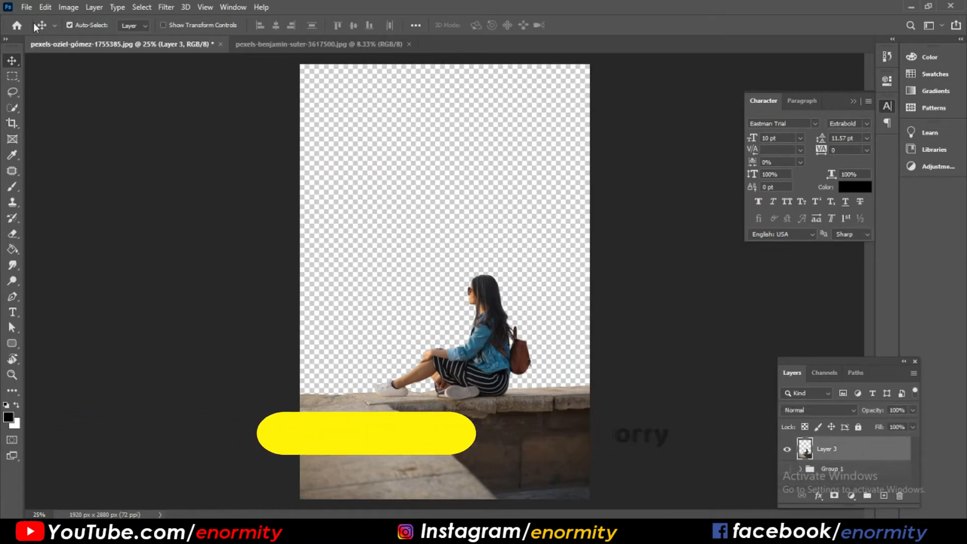
Open the starry sky image pexels-perchek-industrie-4666801.jpg
click(26, 7)
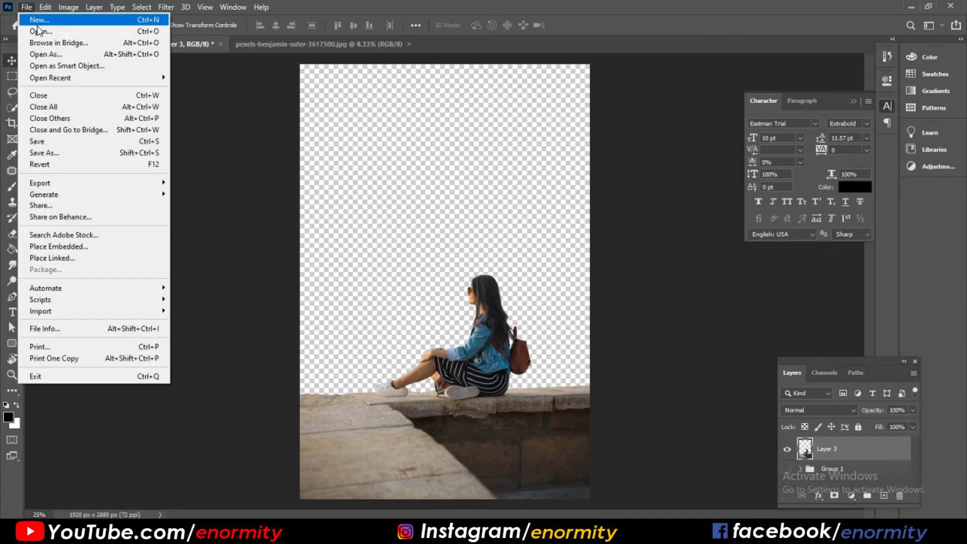
click(31, 28)
double_click(270, 115)
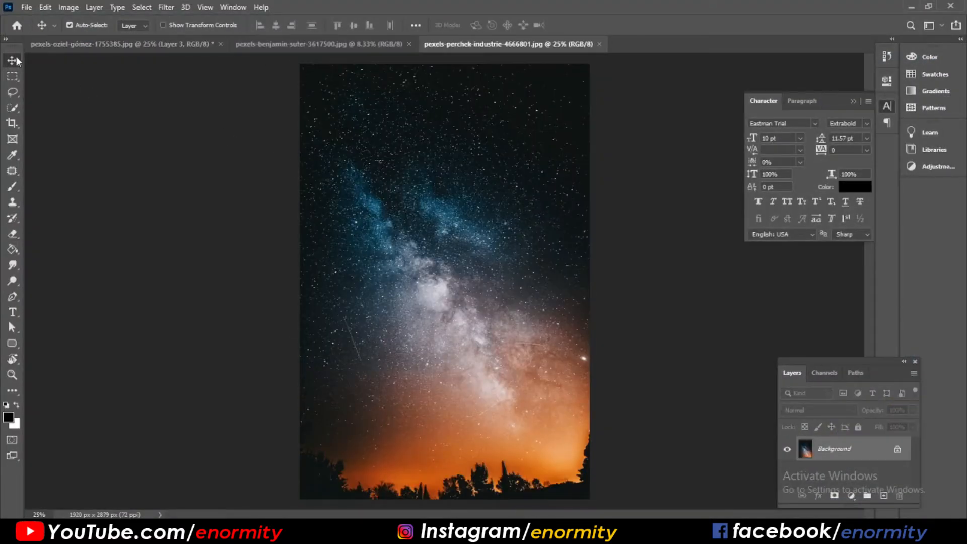
Copy the starry sky image and paste it as a new layer into the document with the seated woman
key(ctrl+c)
key(ctrl+Tab)
key(ctrl+v)
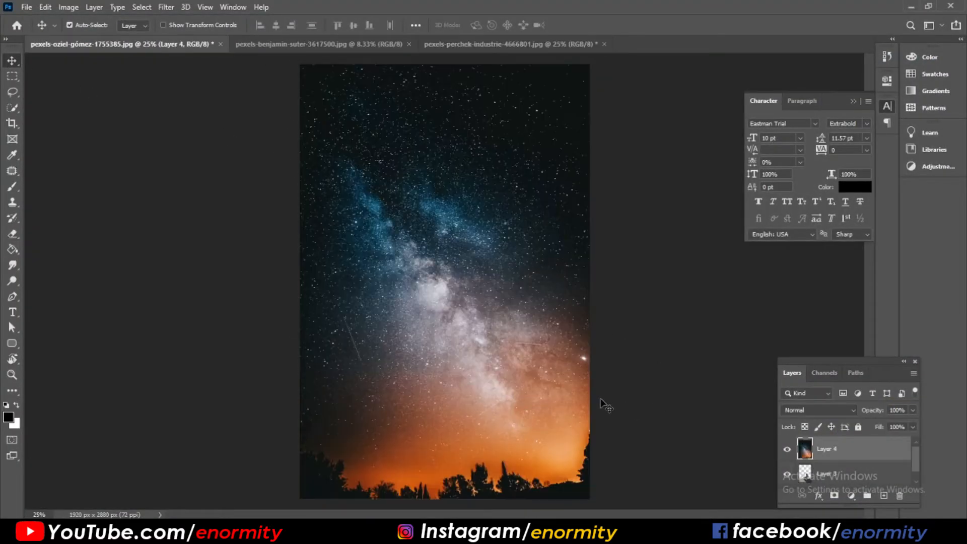
key(ctrl+t)
key(ctrl+minus)
key(alt+space)
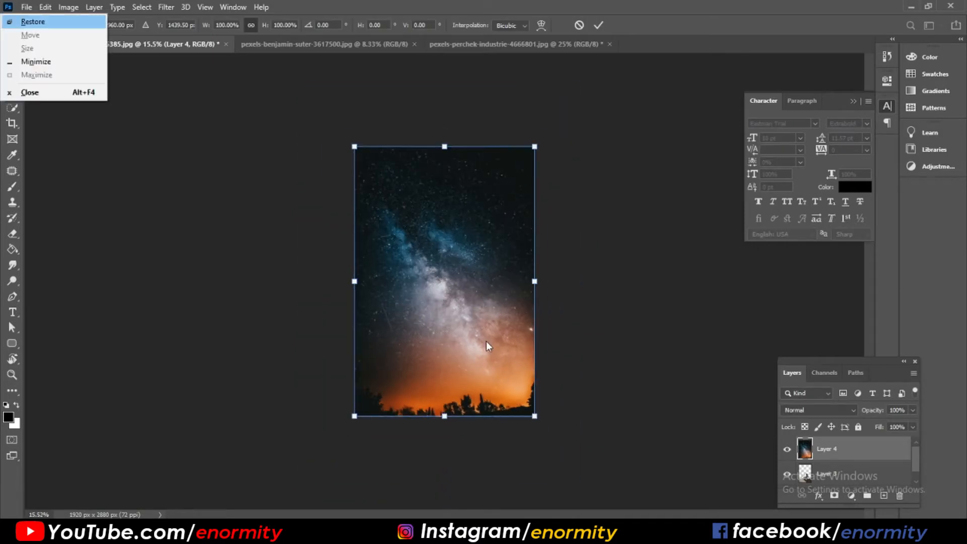
key(Escape)
key(Return)
Place the sky layer beneath the woman's cutout layer and shift the sky upward so its orange glow shows behind her
drag(879, 457, 879, 479)
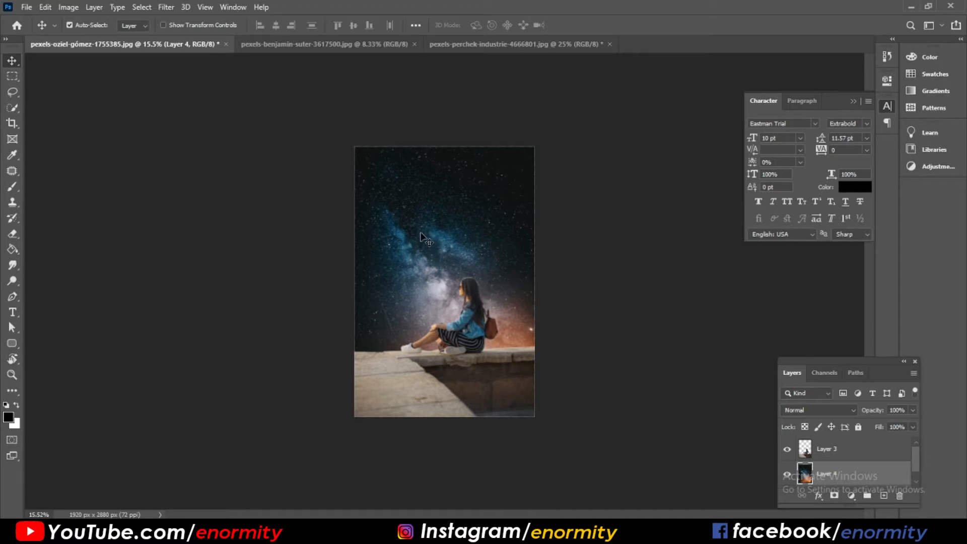
drag(422, 237, 413, 174)
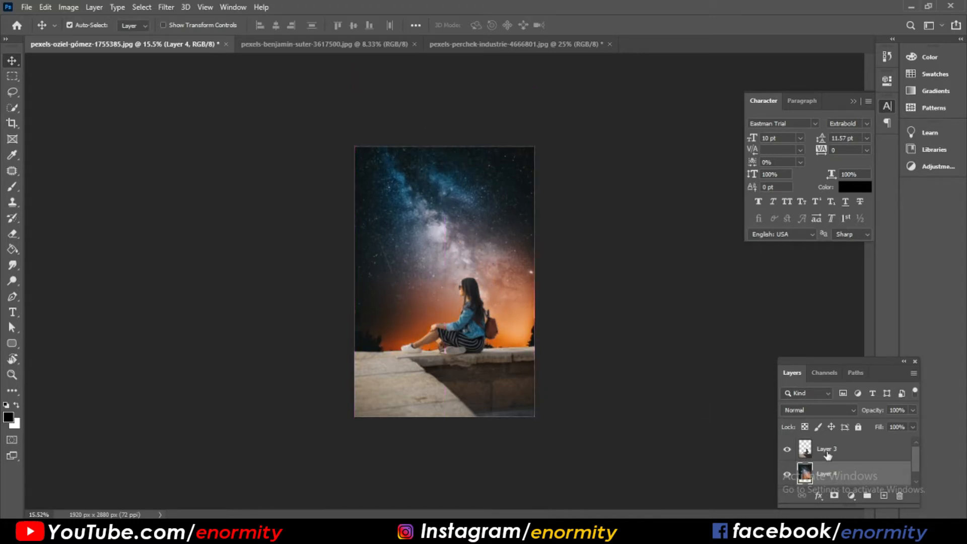
Select the woman and sky layers together, duplicate both, and merge the duplicates into one layer
click(827, 453)
ctrl+click(490, 383)
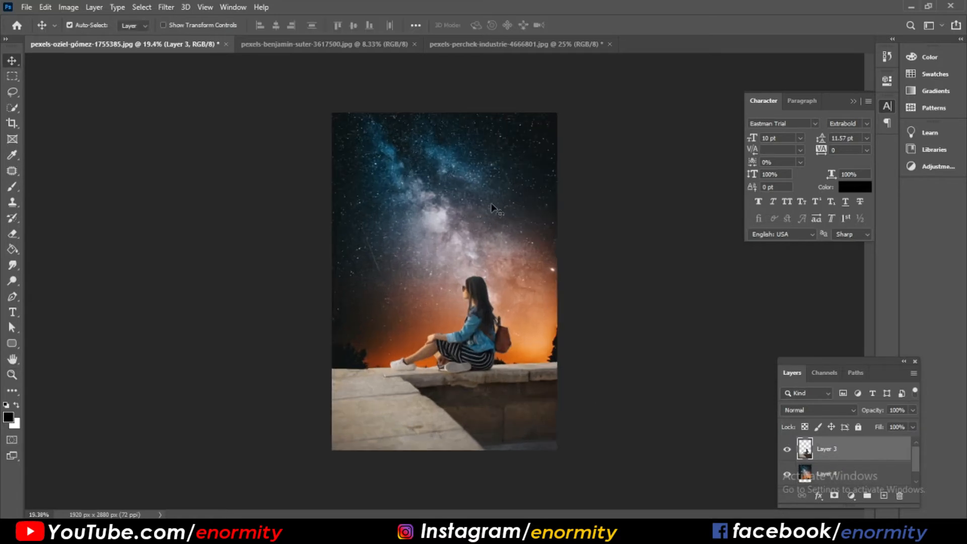
click(166, 7)
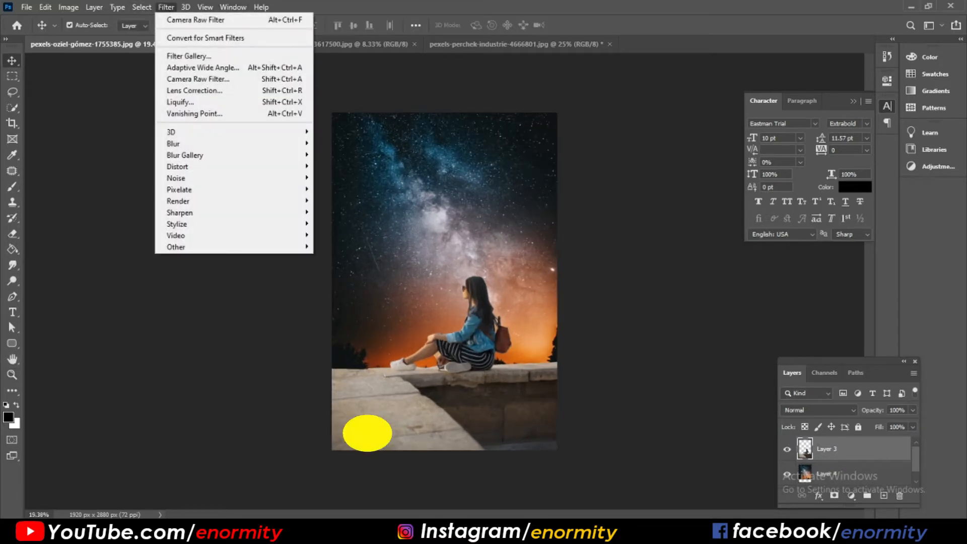
key(Escape)
shift+click(851, 475)
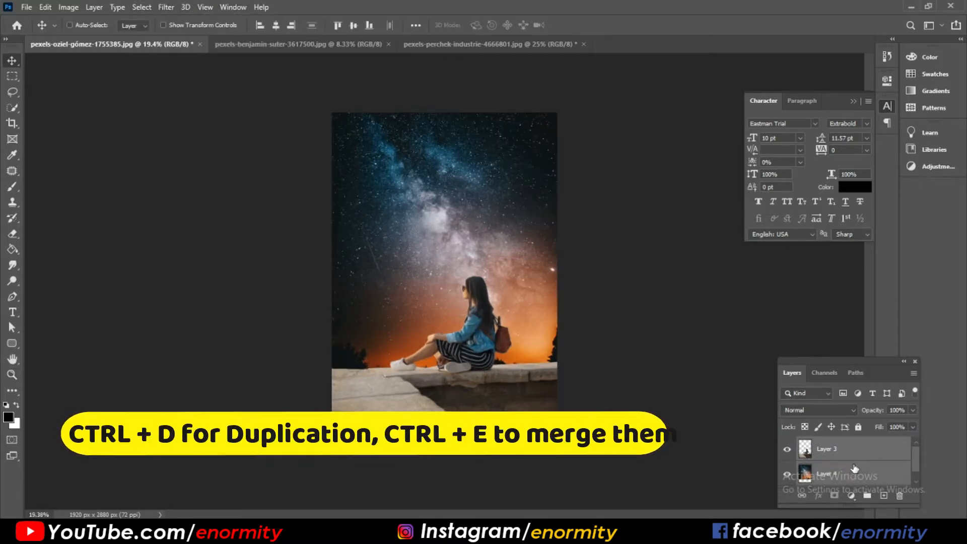
right_click(850, 475)
click(856, 432)
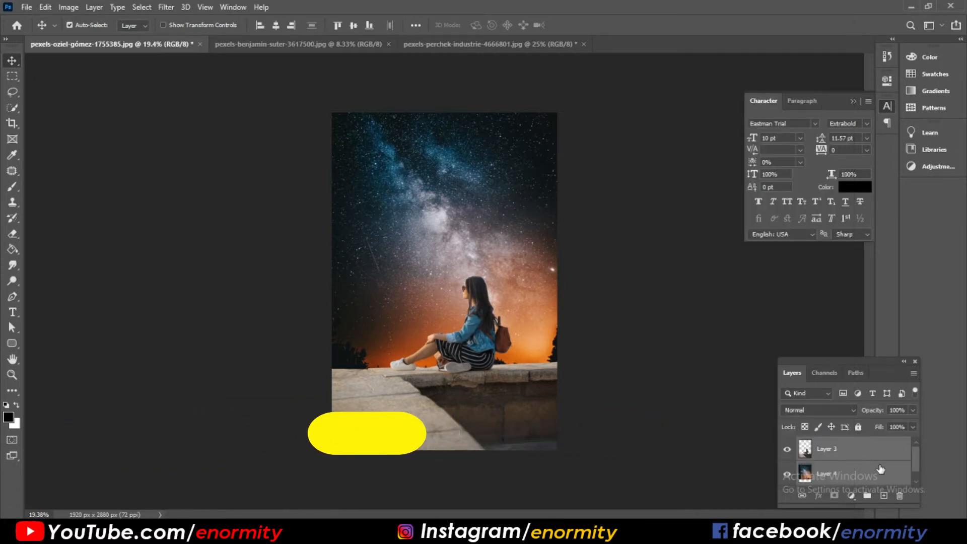
right_click(862, 468)
click(902, 463)
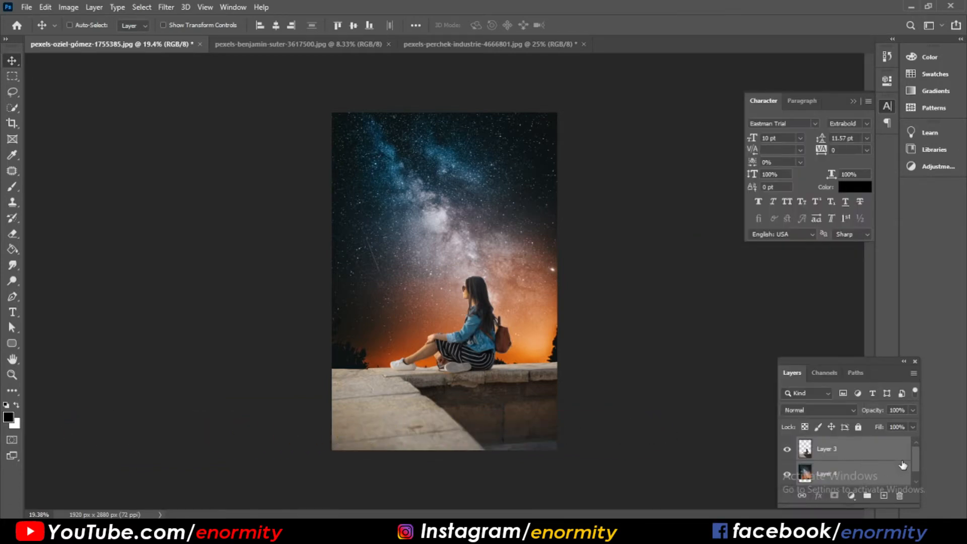
key(ctrl+e)
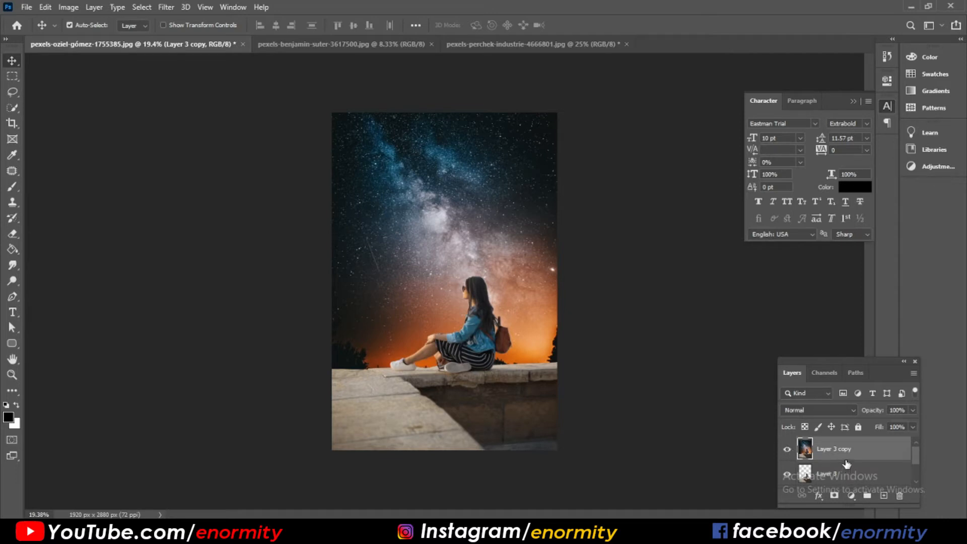
click(165, 7)
click(455, 164)
key(c)
click(464, 168)
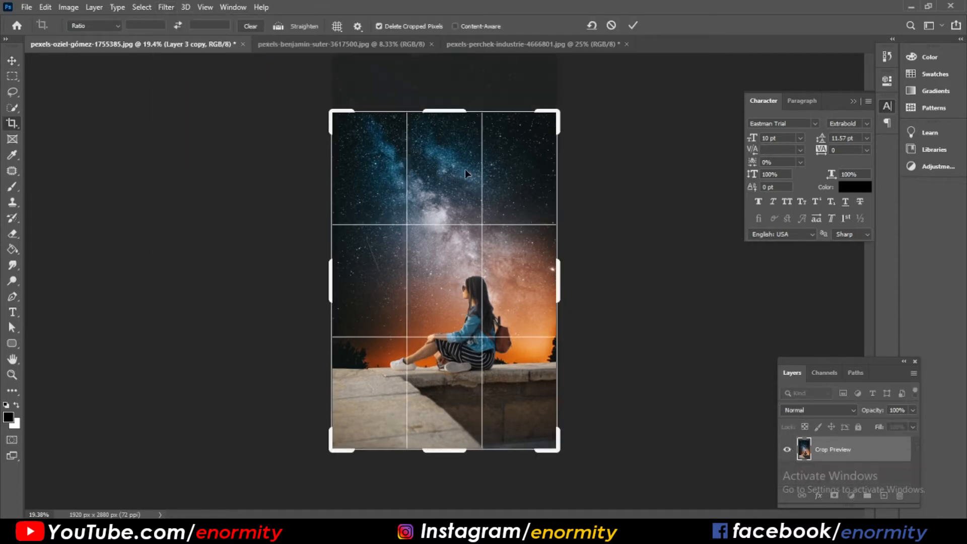
key(Return)
In Camera Raw, set the merged layer's exposure to -0.85, contrast +32, highlights +7, shadows -16, whites +7 and blacks +33
click(165, 7)
click(196, 79)
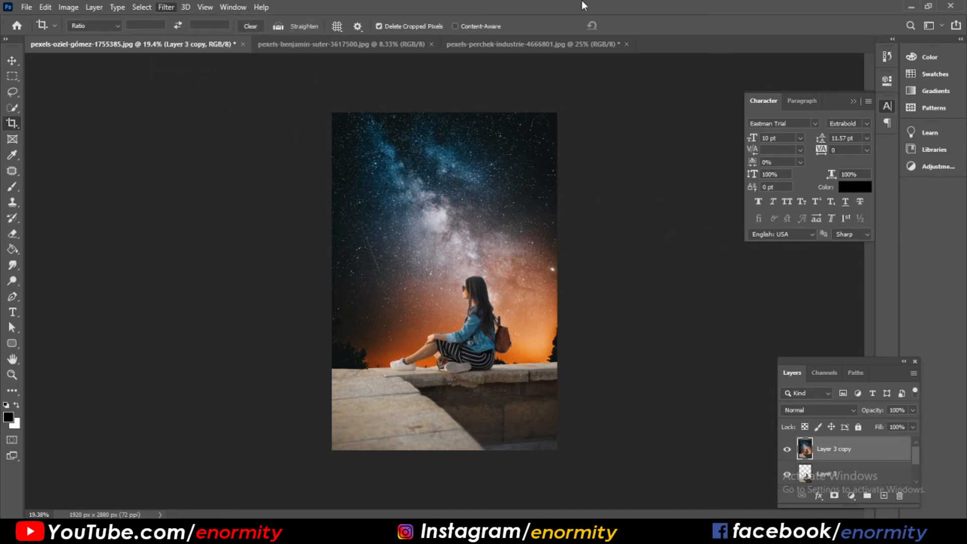
scroll(759, 320, up, 10)
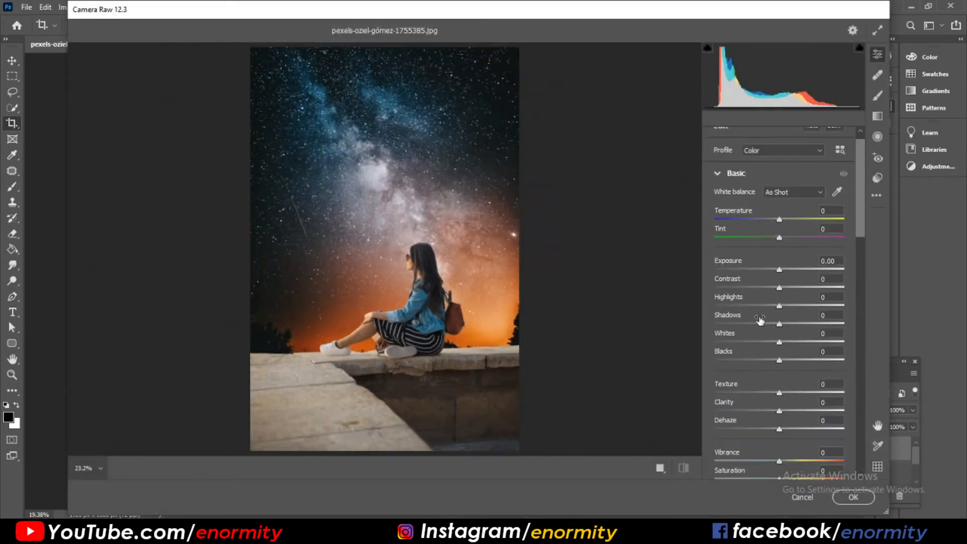
drag(766, 269, 800, 360)
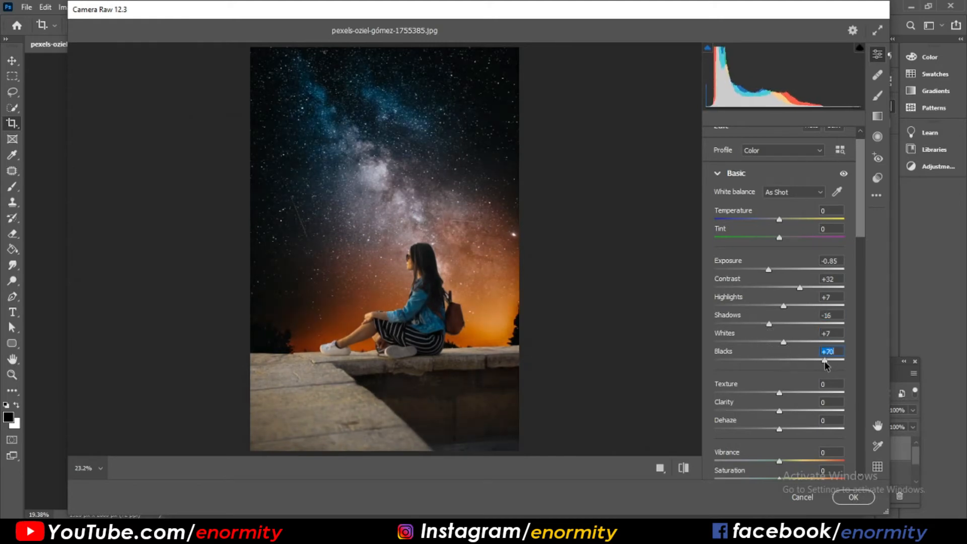
Set texture to +33, clarity +6 and dehaze +15, raise the saturation slightly, and apply the Camera Raw grade to the merged layer
click(800, 392)
click(789, 428)
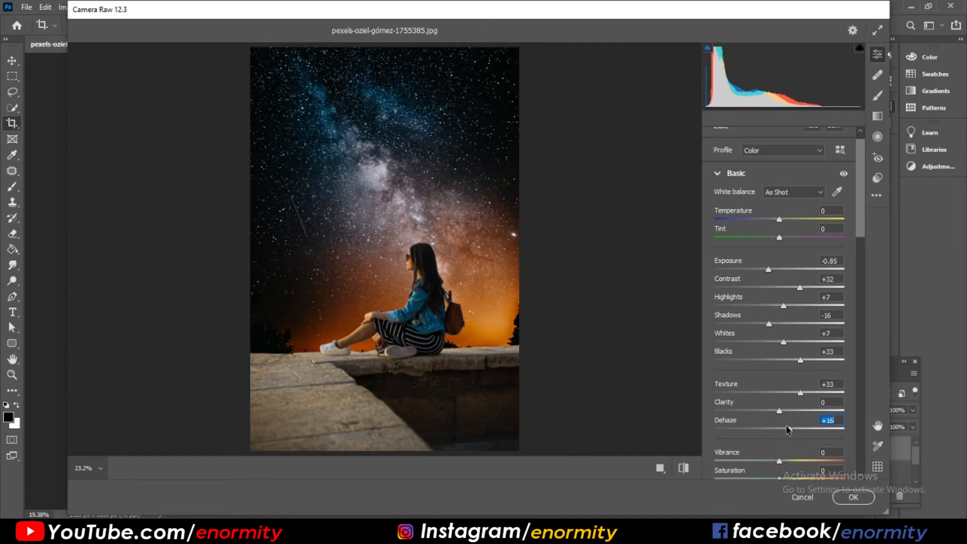
click(782, 411)
scroll(793, 474, down, 1)
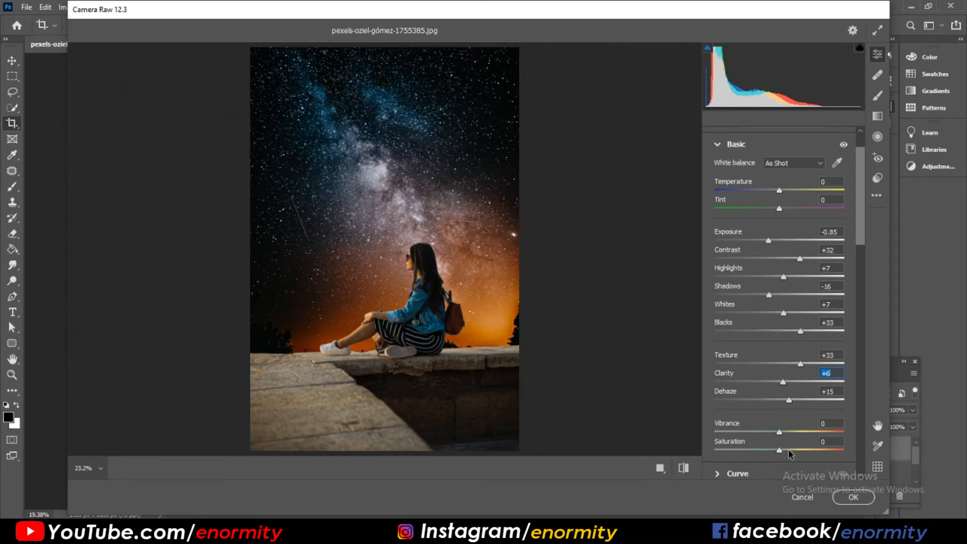
click(790, 451)
click(853, 497)
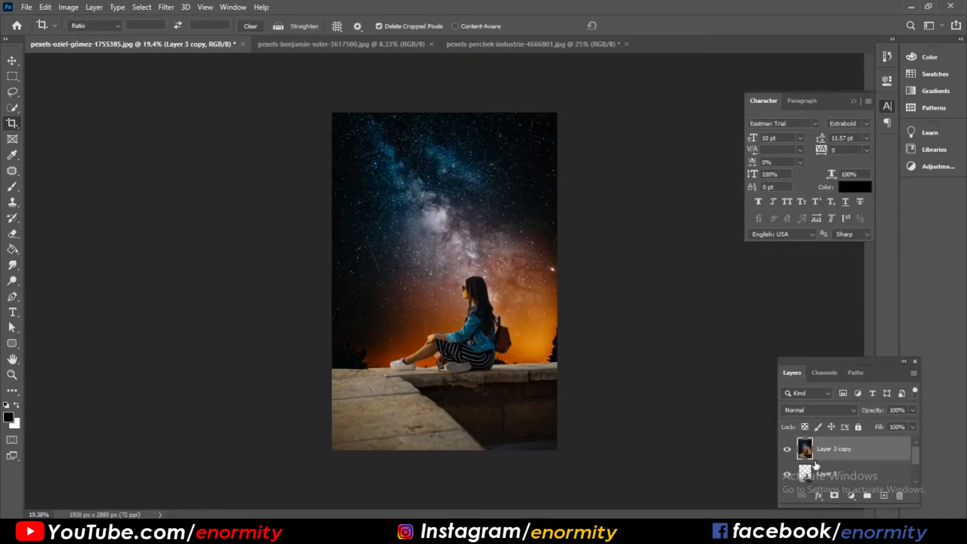
Delete the graded merged layer
key(Delete)
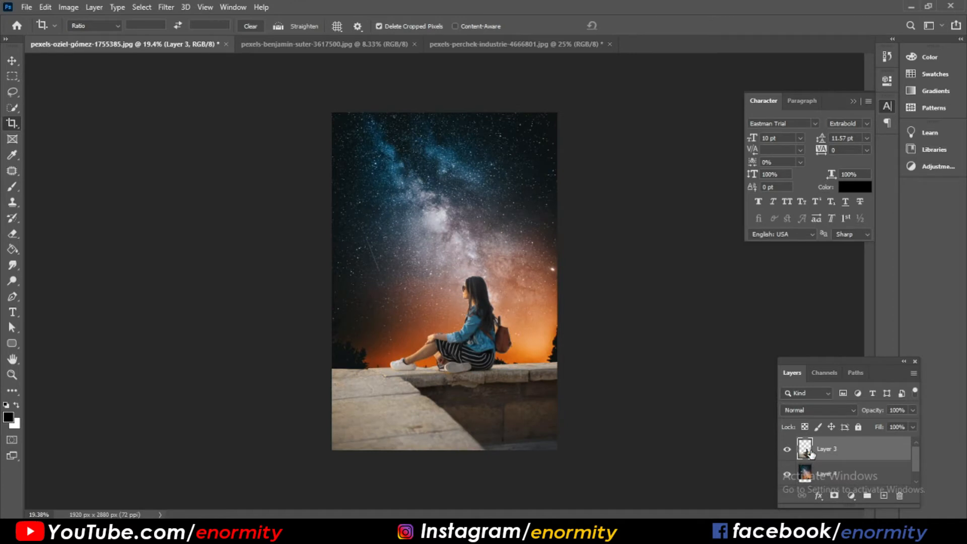
Try reapplying the last Camera Raw grade directly to the woman's original cutout layer
click(166, 8)
click(180, 20)
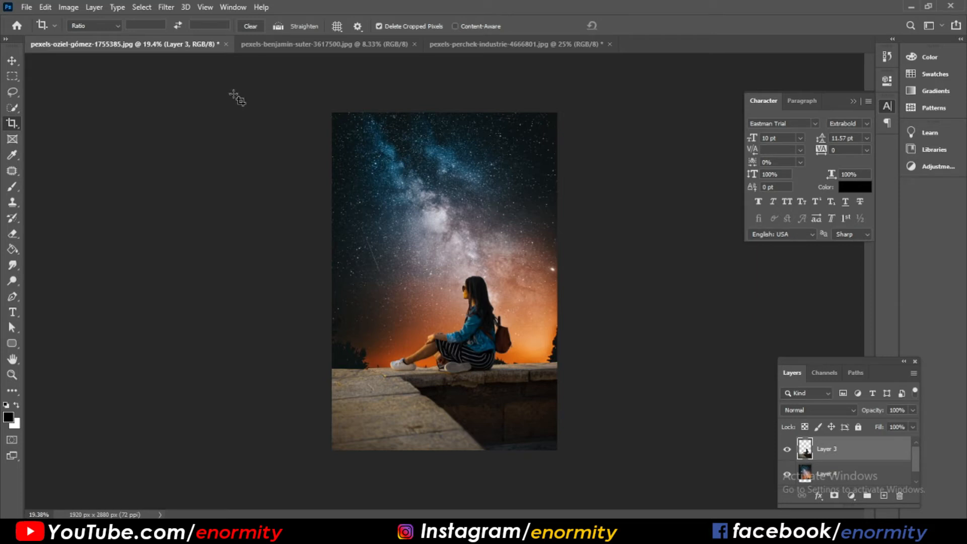
key(ctrl+z)
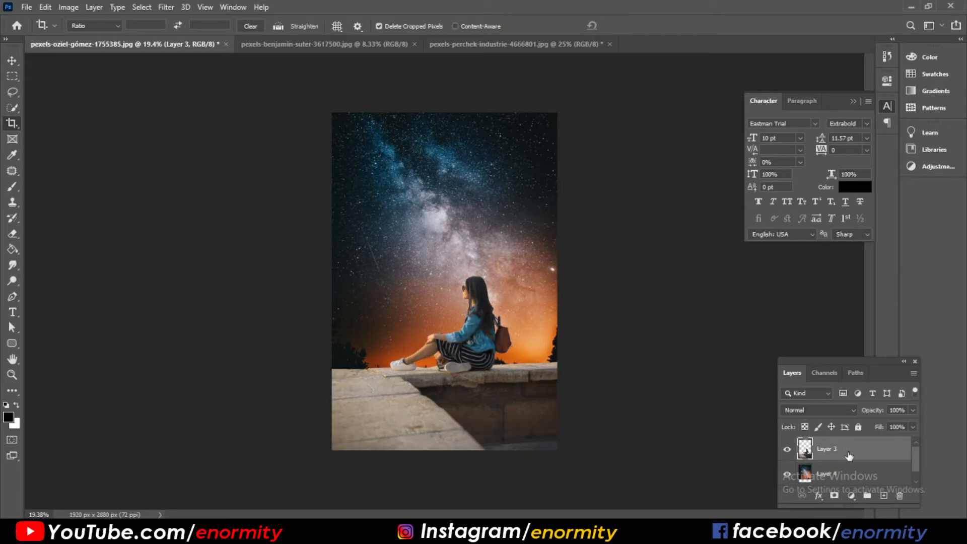
Duplicate the woman's cutout layer and reapply the last Camera Raw grade to the duplicate
key(ctrl+j)
click(166, 7)
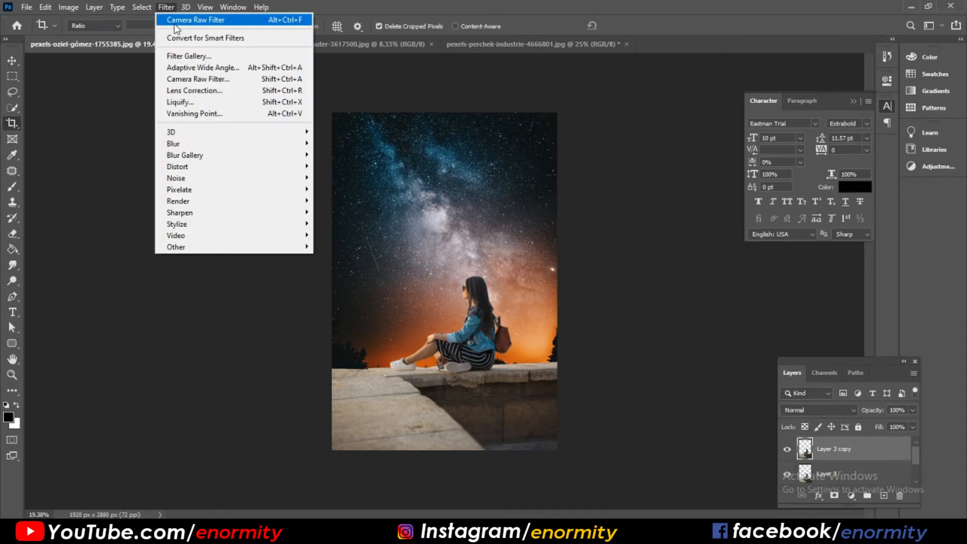
click(171, 19)
Prepare the Eraser with a soft brush of about 143 px for working on the woman's face in the graded duplicate
key(e)
scroll(463, 282, up, 5)
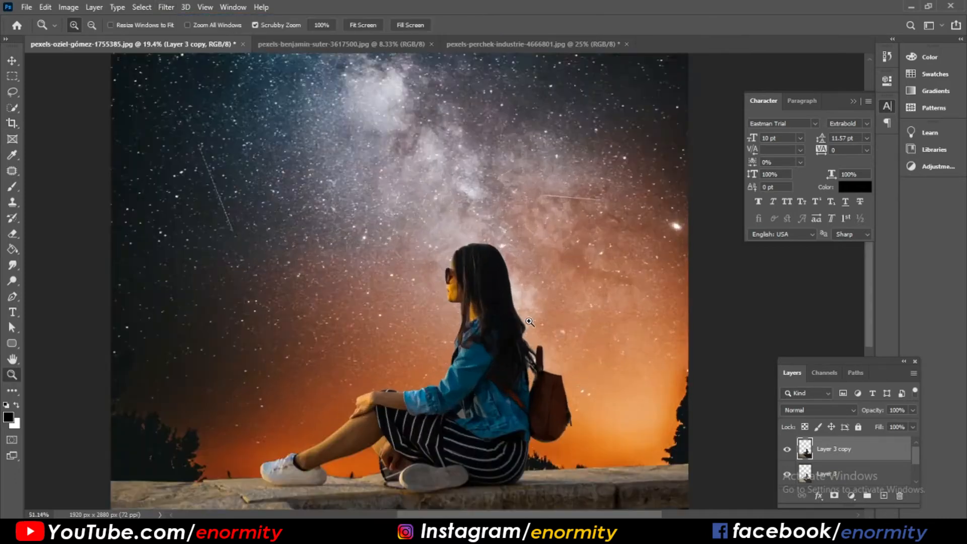
click(12, 61)
click(12, 234)
mouse_move(493, 295)
mouse_down()
mouse_move(308, 218)
mouse_move(312, 257)
mouse_up()
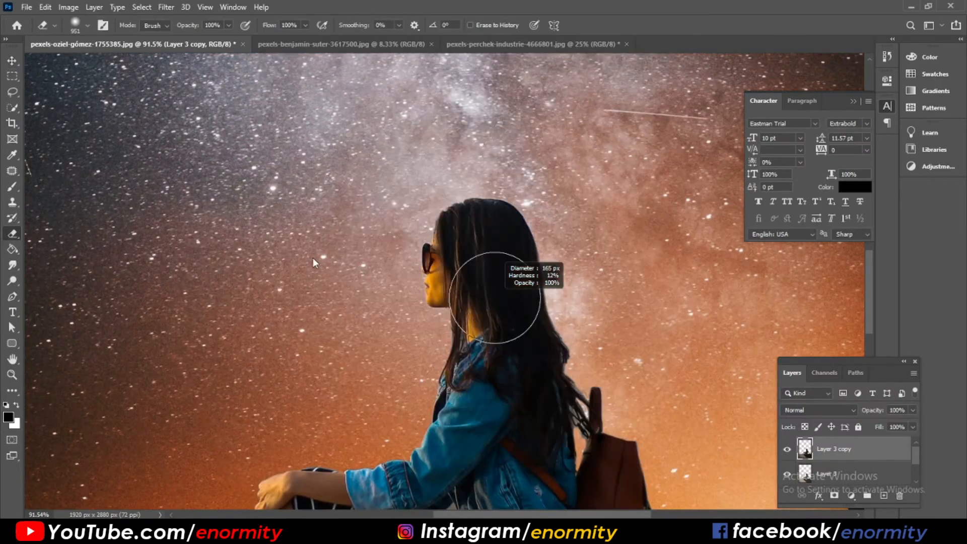
Try erasing the grade over the woman's face at full strength and lowering the duplicate layer's opacity to 47%
drag(444, 276, 435, 283)
drag(871, 410, 849, 406)
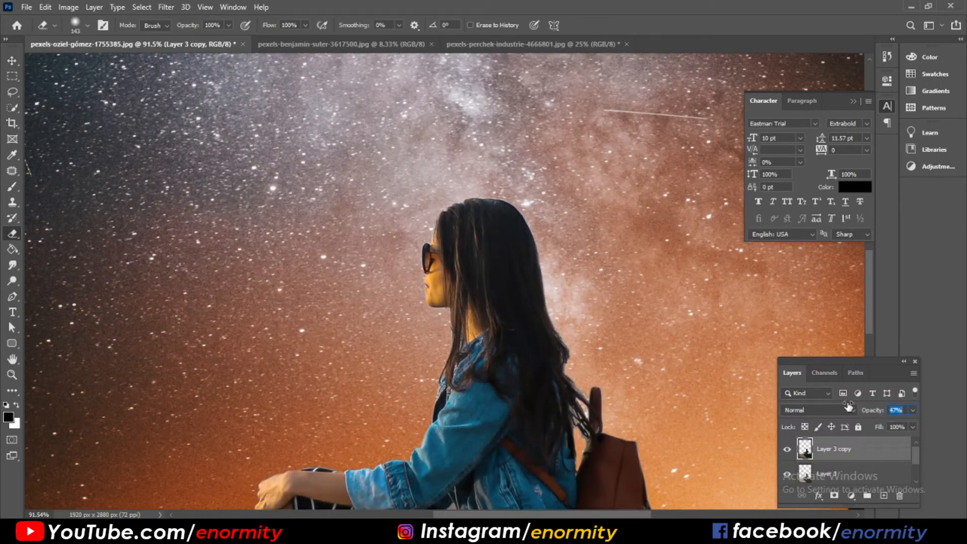
key(ctrl+z)
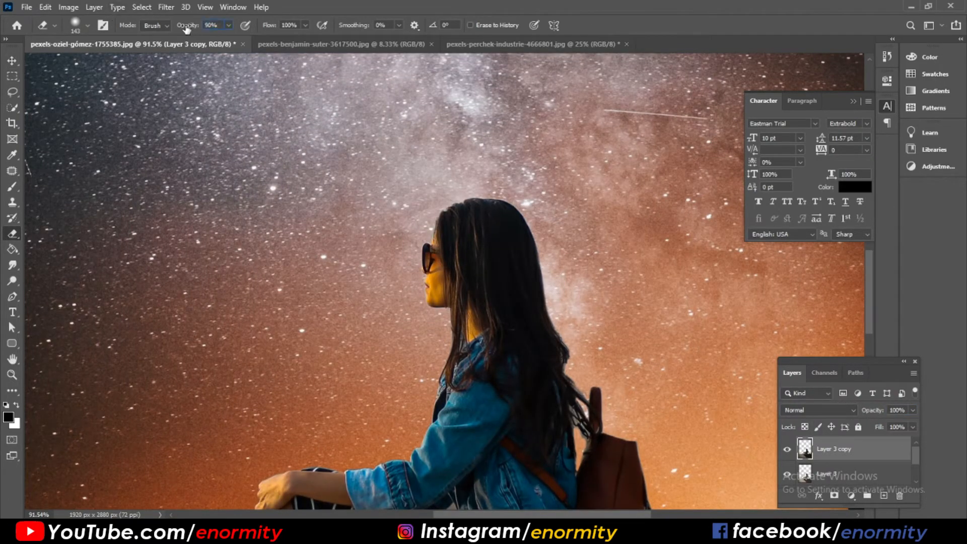
Set the eraser opacity to 26% and lightly erase the grade over the woman's face with a brush of about 77 px
drag(186, 29, 152, 28)
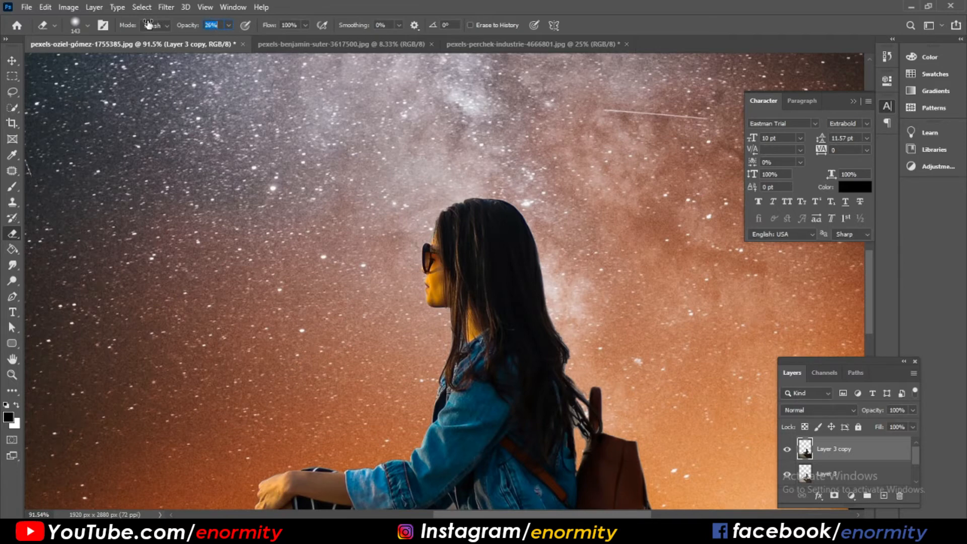
alt+right_click(455, 278)
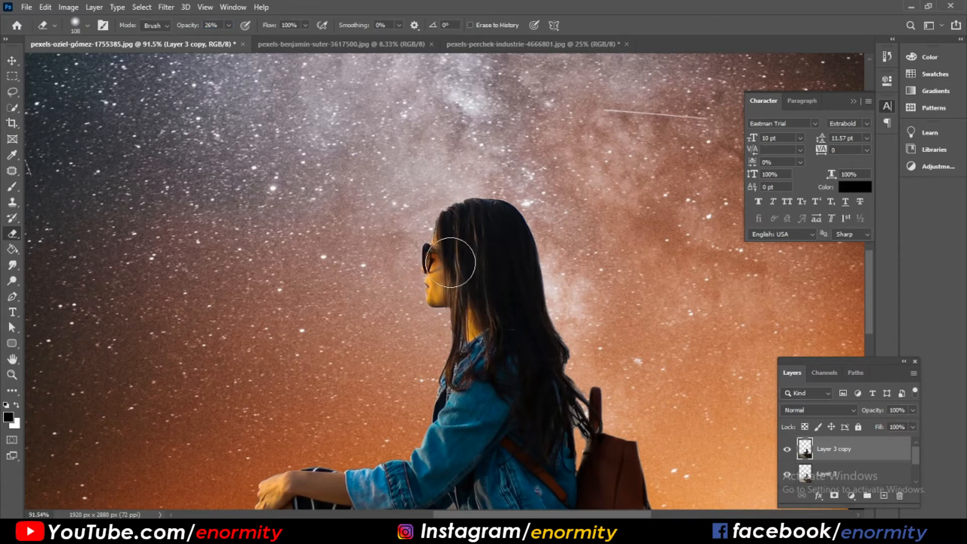
alt+right_click(444, 277)
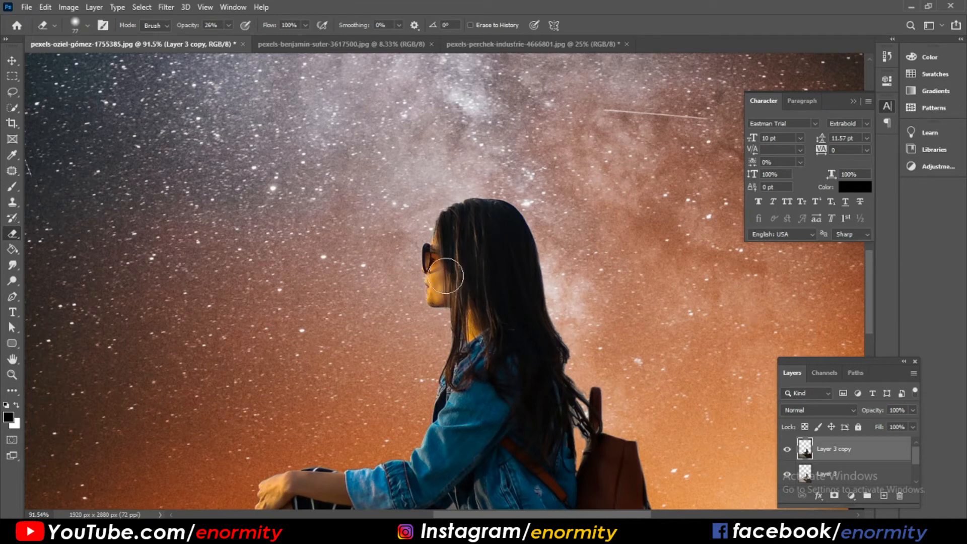
mouse_move(445, 275)
mouse_down()
mouse_move(458, 276)
mouse_move(475, 321)
mouse_move(443, 273)
mouse_move(446, 292)
mouse_move(492, 319)
mouse_move(391, 319)
mouse_up()
Lightly erase the grade around the woman's cheek and sunglasses with a brush of about 28 px, and compare with the duplicate hidden
key(ctrl+space)
alt+right_click(471, 344)
mouse_move(453, 356)
mouse_down()
mouse_move(474, 353)
mouse_move(475, 361)
mouse_move(461, 199)
mouse_up()
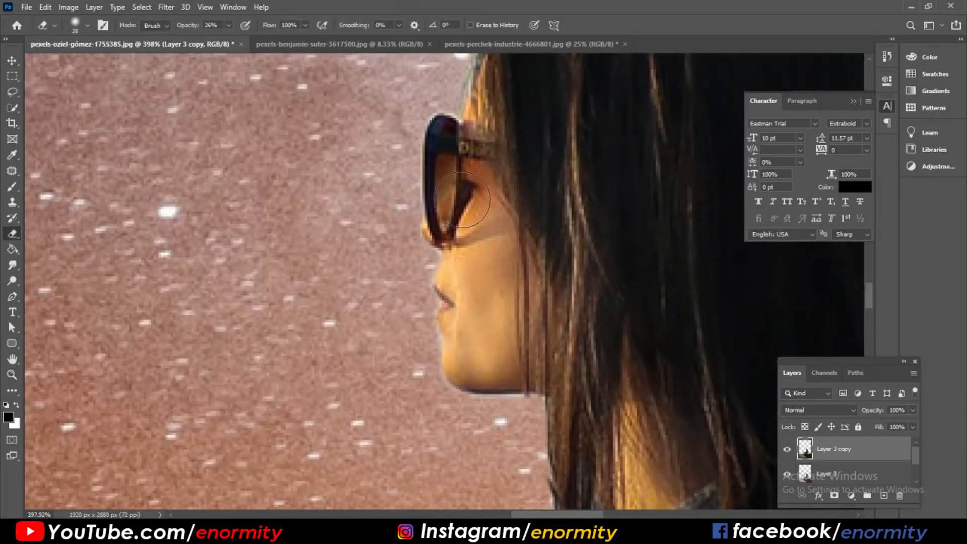
key(v)
key(ctrl+0)
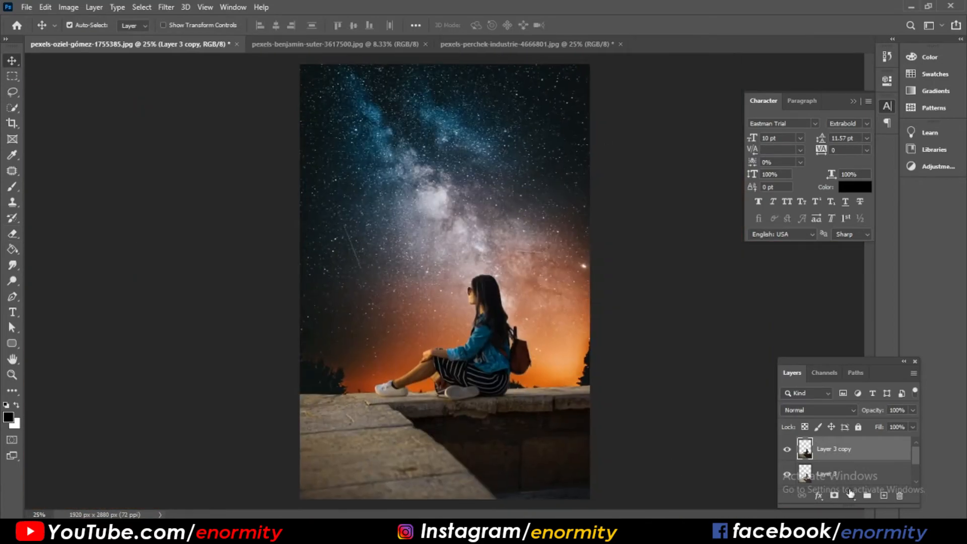
click(788, 449)
click(787, 449)
Merge the graded duplicate with the woman's original cutout layer
ctrl+click(843, 474)
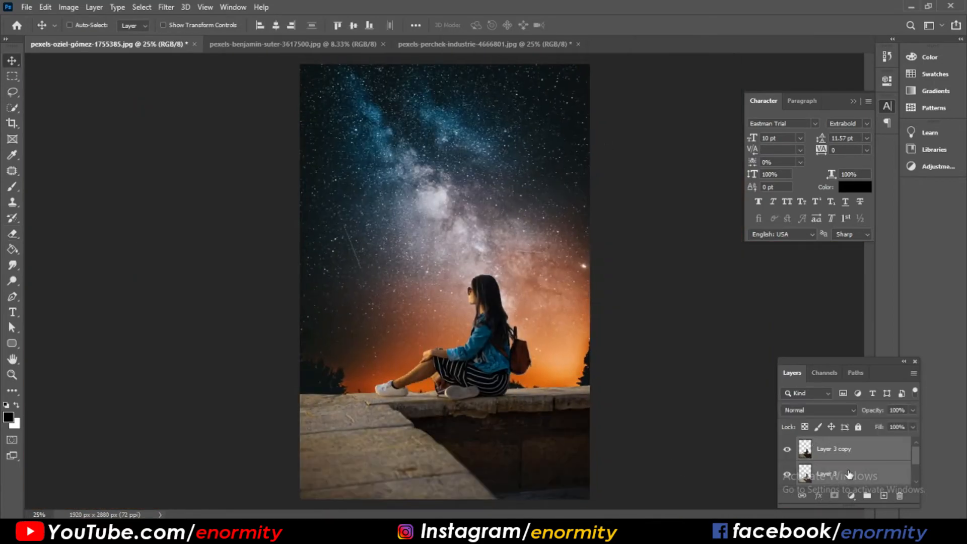
right_click(858, 474)
click(730, 366)
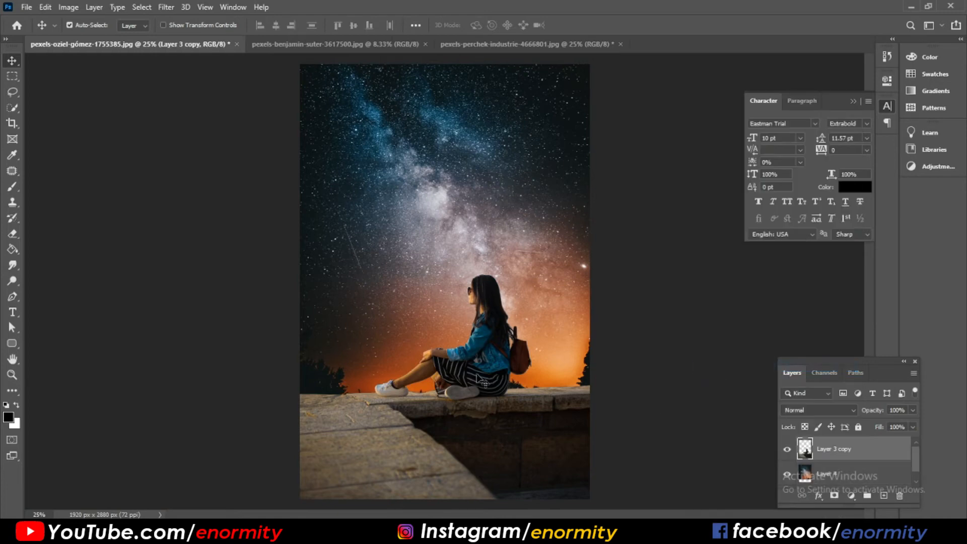
Try shifting the sky layer sideways behind the woman
click(427, 254)
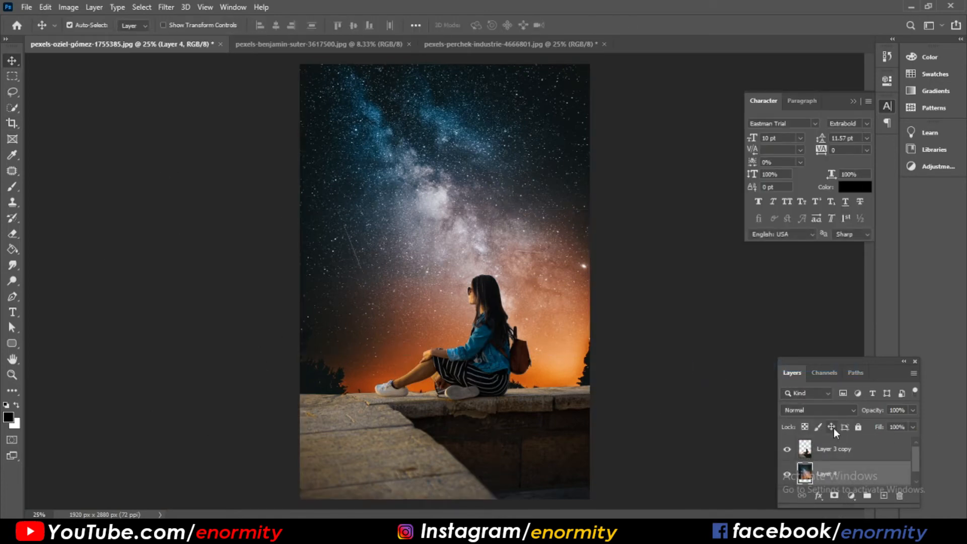
drag(437, 196, 485, 200)
key(ctrl+z)
Select the woman and sky layers together and create a merged composite copy above them
ctrl+click(830, 458)
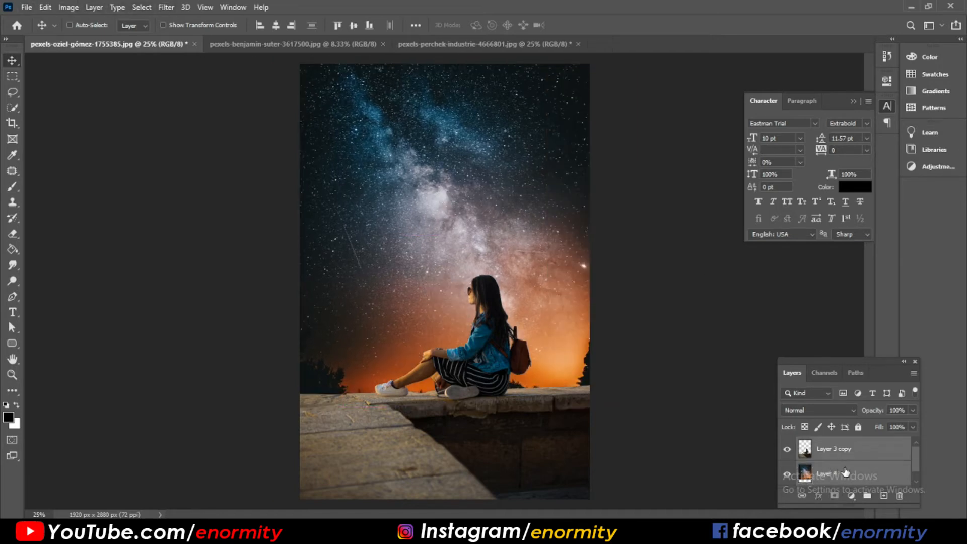
key(ctrl+e)
key(c)
key(v)
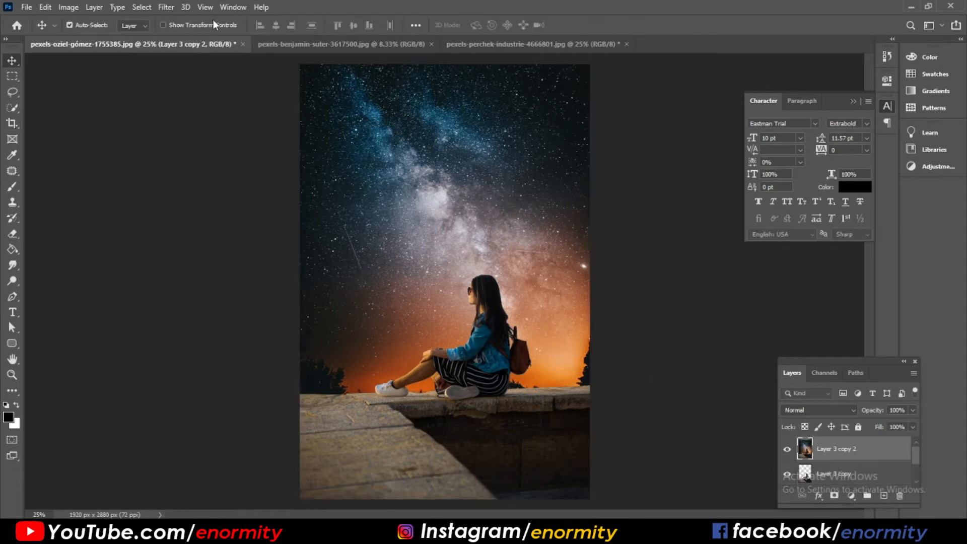
In Camera Raw, set the composite copy's temperature to -14, tint to +19 and contrast to +30
click(167, 7)
click(188, 79)
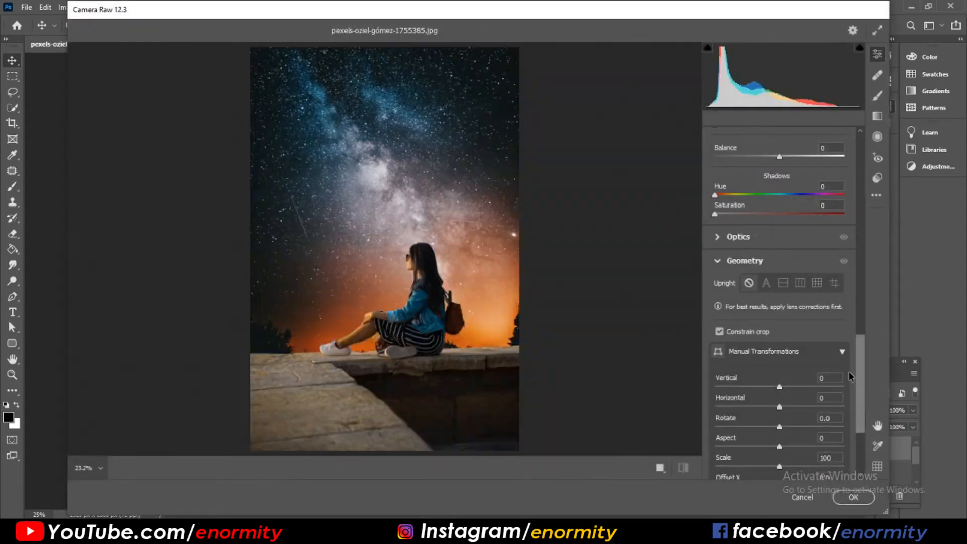
drag(857, 370, 856, 182)
drag(779, 193, 791, 214)
double_click(775, 195)
drag(779, 261, 800, 266)
drag(791, 211, 769, 194)
key(ctrl+z)
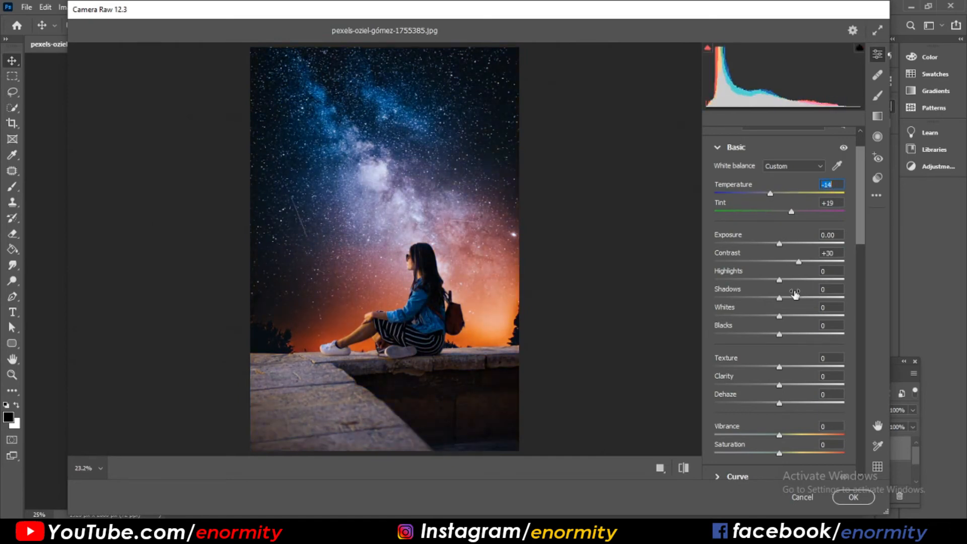
Set highlights to +7, shadows +1, blacks +25, texture +14, clarity 0, dehaze +17 and saturation +8
drag(799, 298, 786, 281)
click(795, 334)
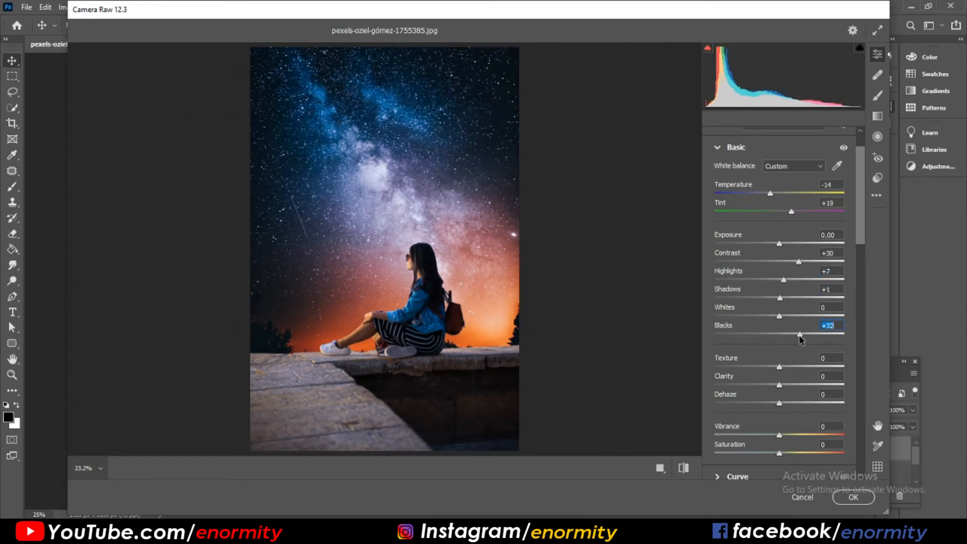
click(790, 402)
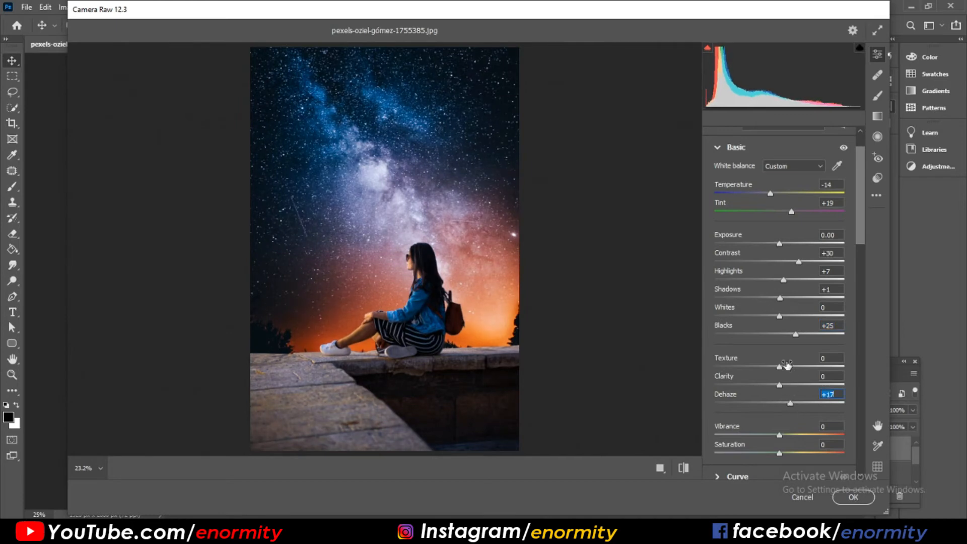
click(788, 366)
mouse_move(779, 385)
mouse_down()
mouse_move(806, 382)
mouse_move(791, 385)
mouse_up()
text(0)
drag(793, 453, 784, 453)
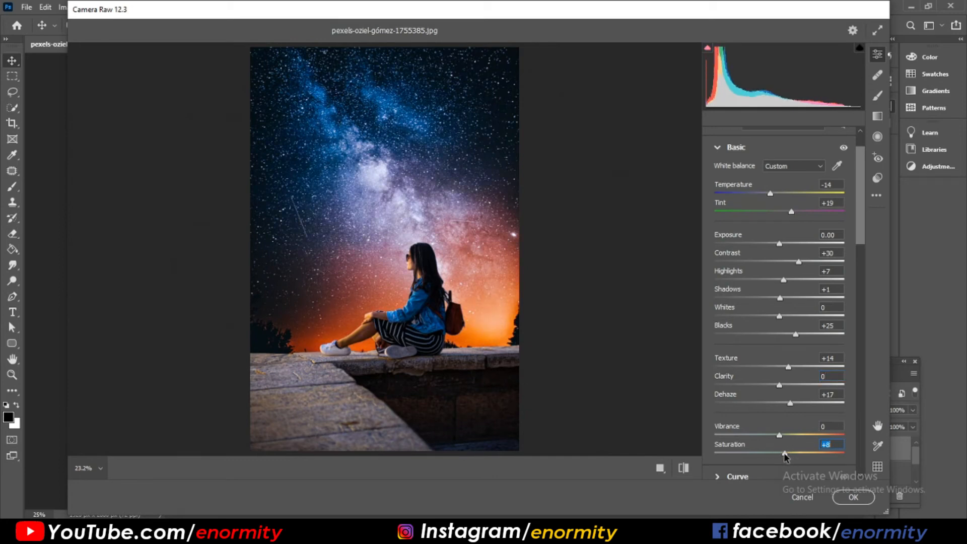
Shift the oranges hue to +53 and the blues hue to -27 in the HSL color mixer, and apply the Camera Raw grade
scroll(796, 458, down, 3)
scroll(801, 454, down, 1)
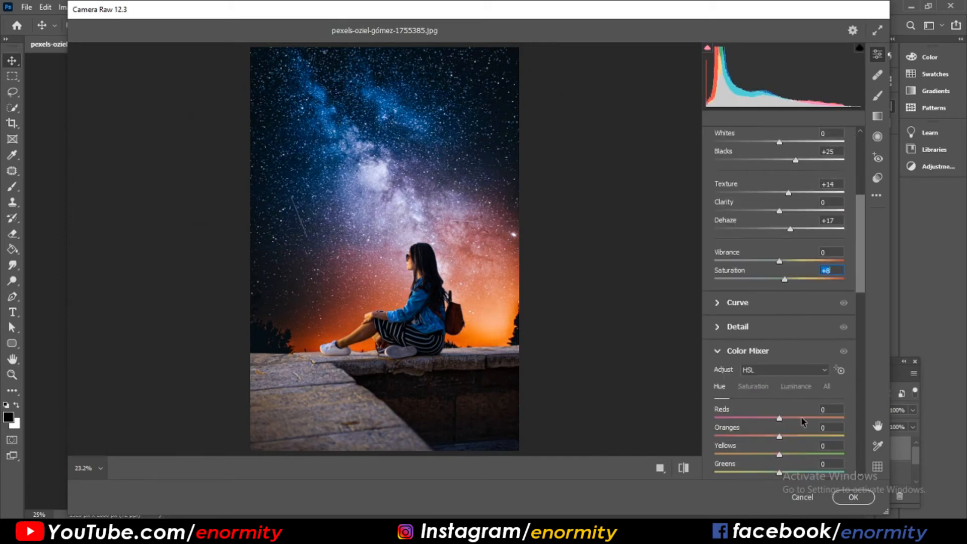
drag(779, 418, 822, 437)
double_click(747, 416)
scroll(812, 439, down, 2)
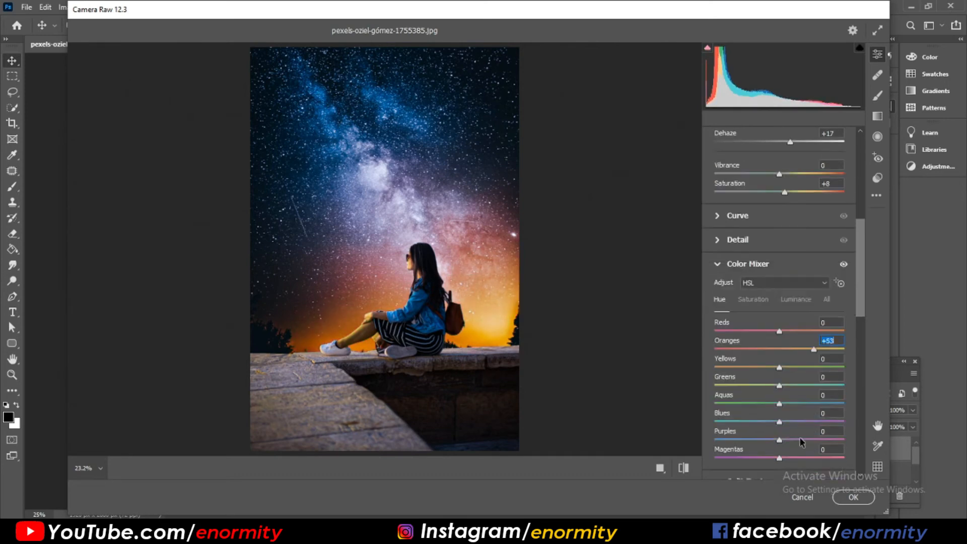
drag(845, 397, 760, 425)
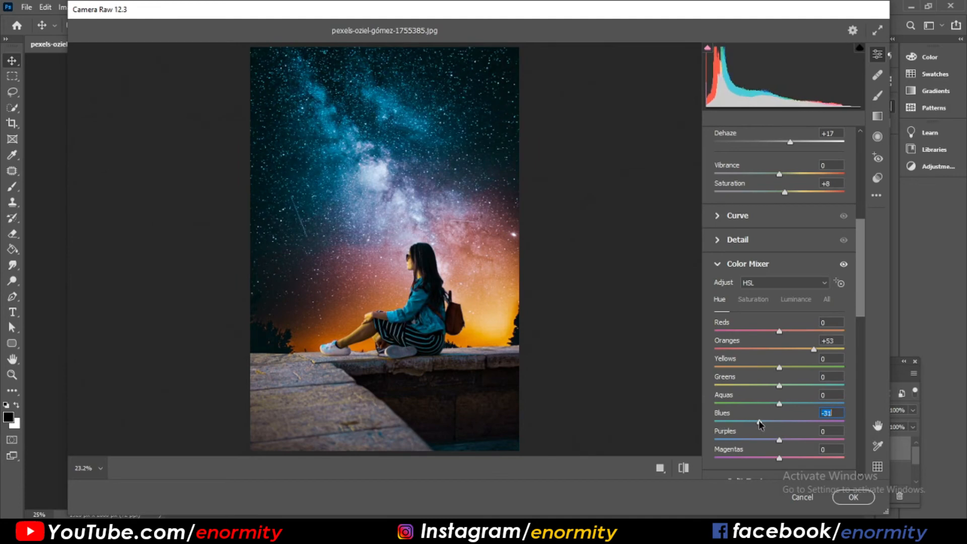
scroll(800, 443, down, 1)
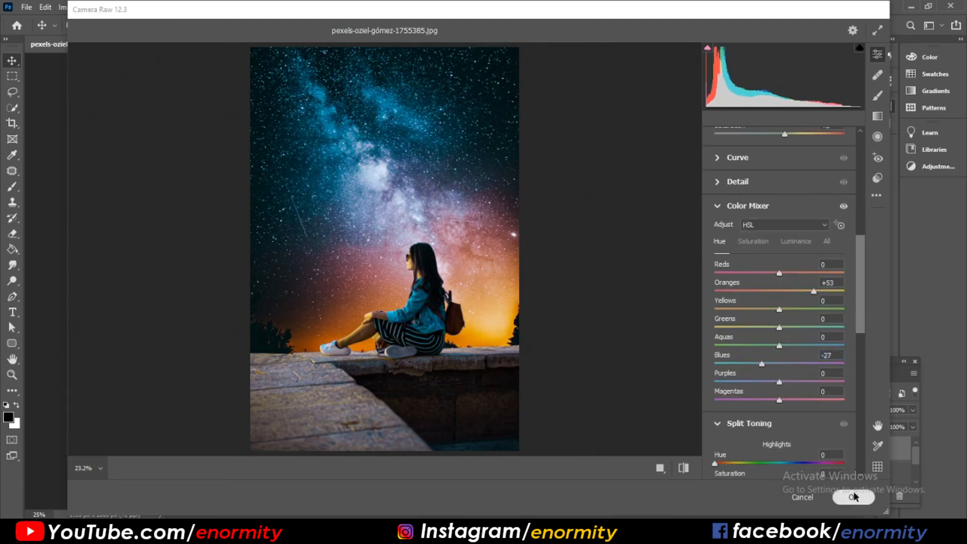
click(853, 497)
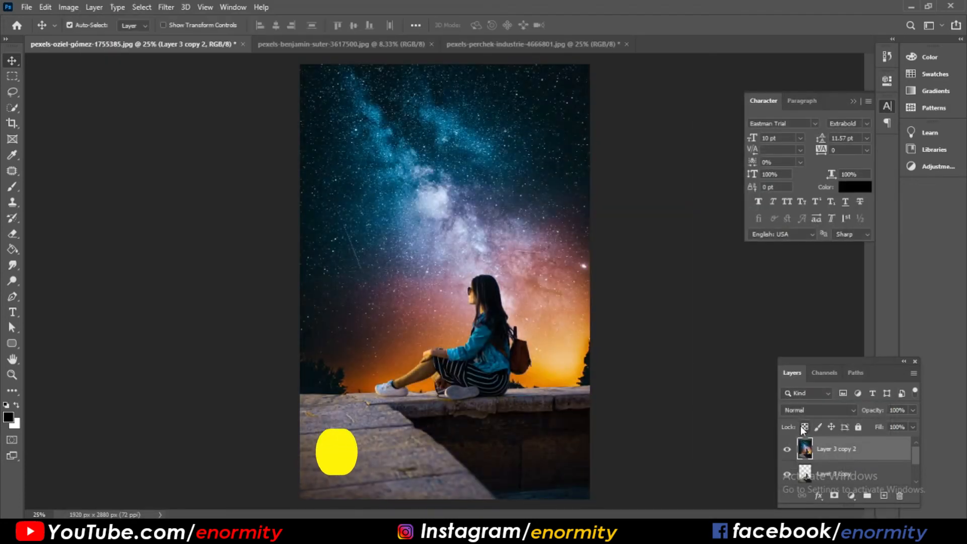
Delete the graded composite layer and select the sky layer
key(Delete)
click(837, 481)
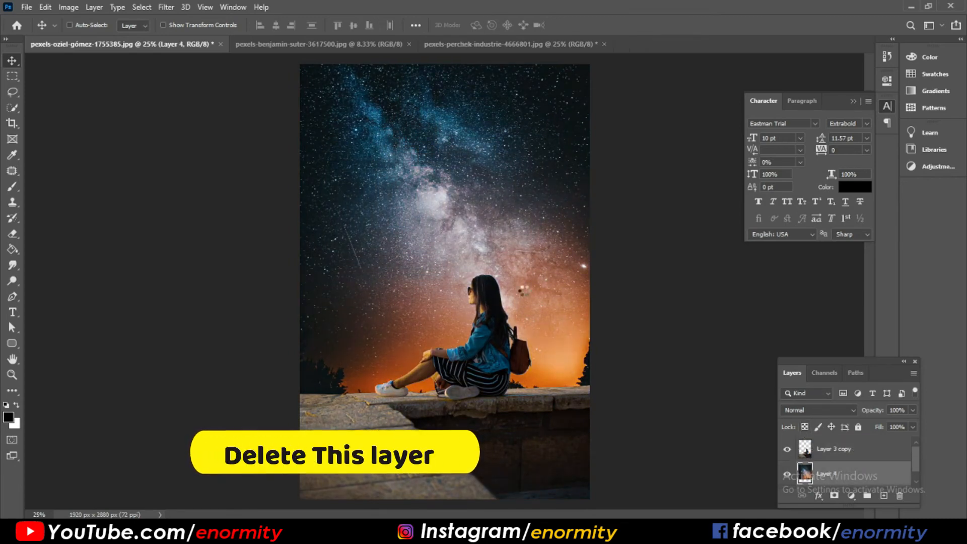
Reapply the last Camera Raw filter to the sky layer, and raise the woman cutout layer's contrast with Brightness/Contrast
key(ctrl+alt+f)
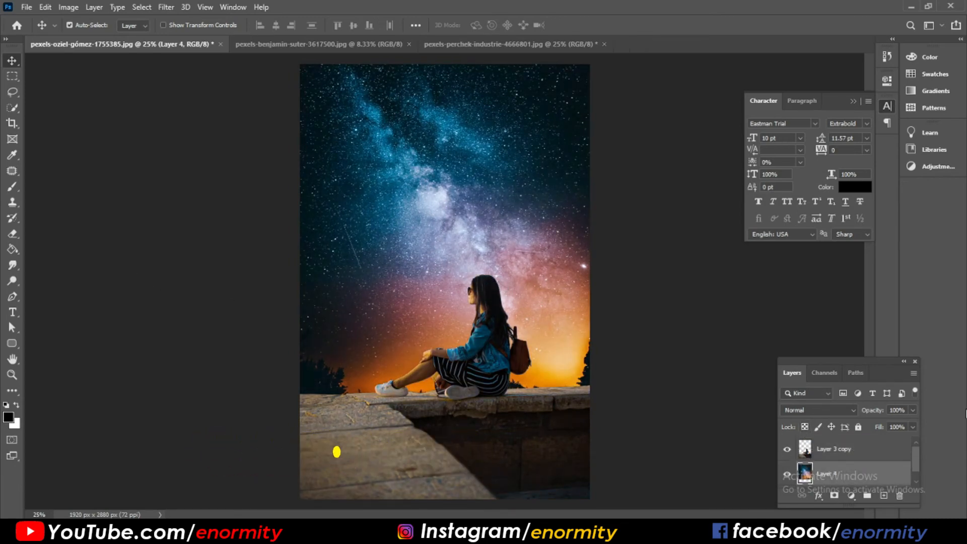
click(848, 460)
click(68, 7)
mouse_move(86, 36)
click(227, 39)
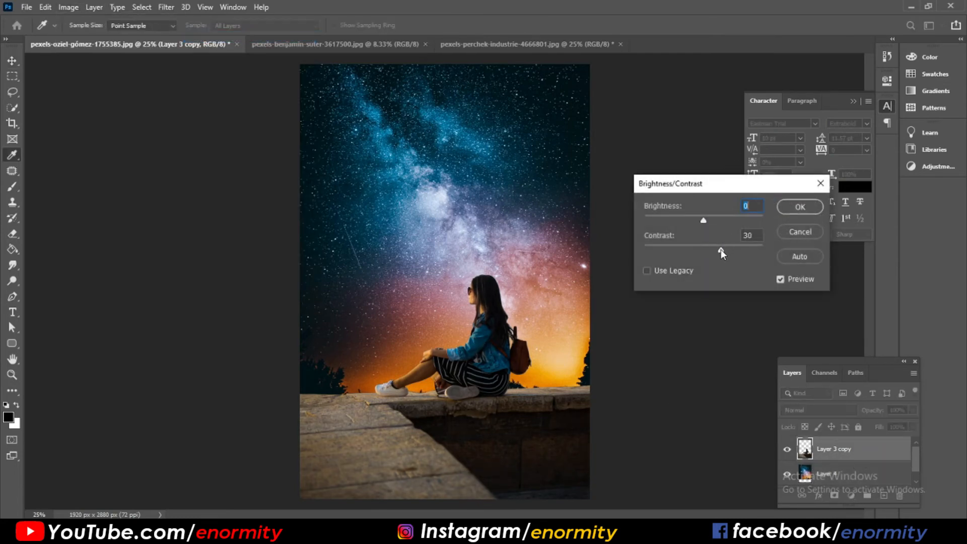
drag(720, 249, 710, 250)
click(800, 207)
Add a new layer above the woman cutout and fill it with black
key(v)
click(883, 495)
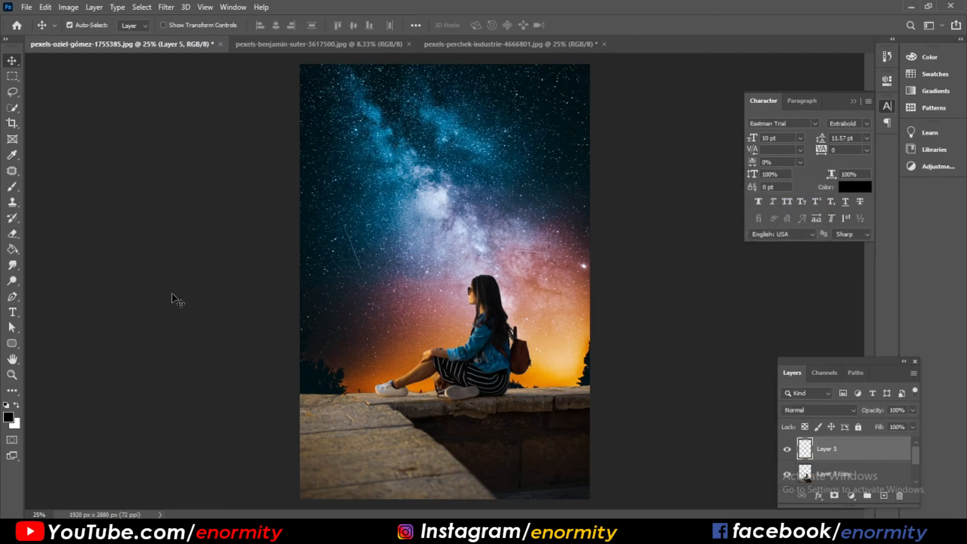
key(alt+BackSpace)
Erase the middle of the black layer with a large soft eraser at 100% opacity for a vignette, and set the layer's opacity to 82%
key(e)
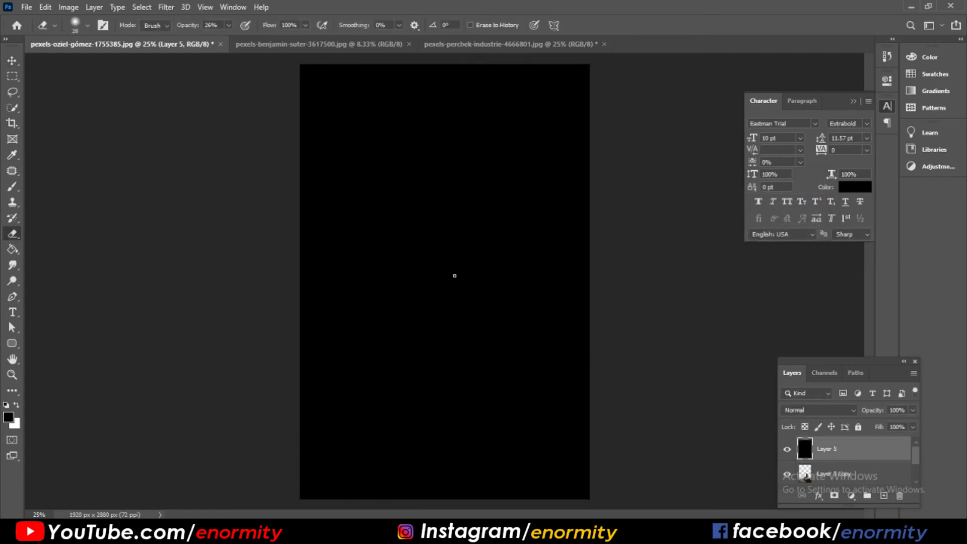
mouse_move(427, 302)
alt+mouse_down()
mouse_move(402, 77)
mouse_move(472, 52)
mouse_move(608, 67)
mouse_move(584, 67)
alt+mouse_up()
drag(201, 25, 246, 28)
drag(457, 253, 421, 188)
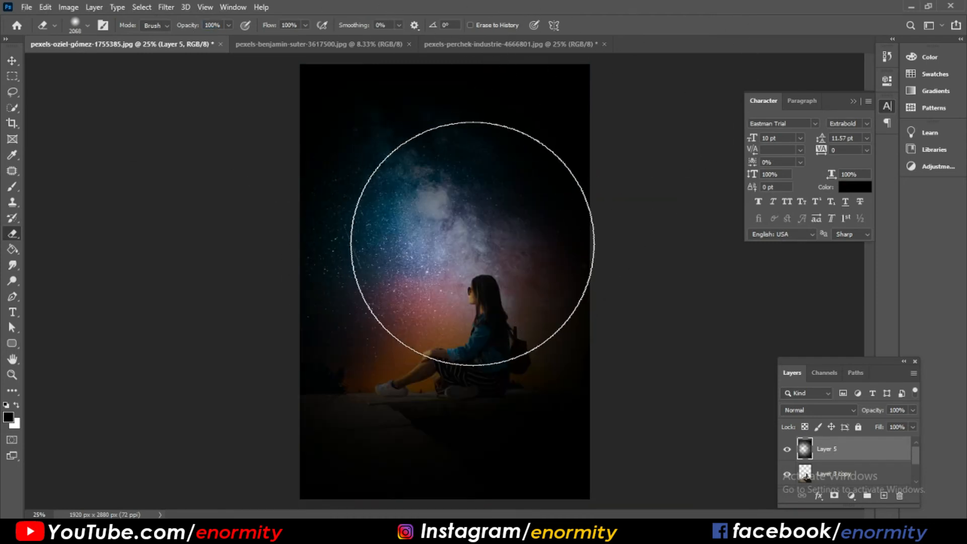
key(ctrl+z)
mouse_move(445, 237)
mouse_down()
mouse_move(447, 354)
mouse_move(449, 265)
mouse_move(418, 246)
mouse_move(360, 246)
mouse_up()
mouse_move(454, 218)
mouse_down()
mouse_move(445, 324)
mouse_move(483, 328)
mouse_move(447, 234)
mouse_move(416, 295)
mouse_move(438, 198)
mouse_move(461, 201)
mouse_move(454, 315)
mouse_move(429, 353)
mouse_move(485, 327)
mouse_move(420, 159)
mouse_up()
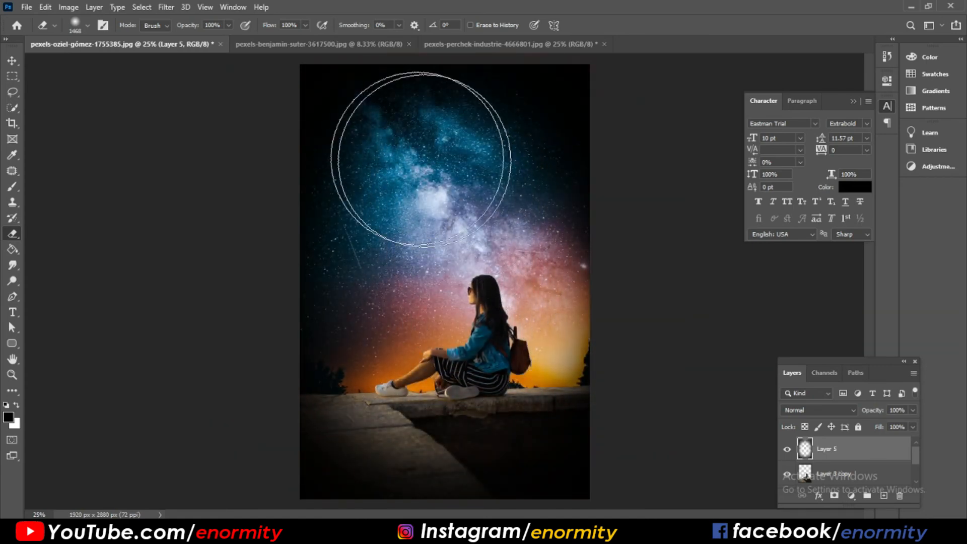
key(v)
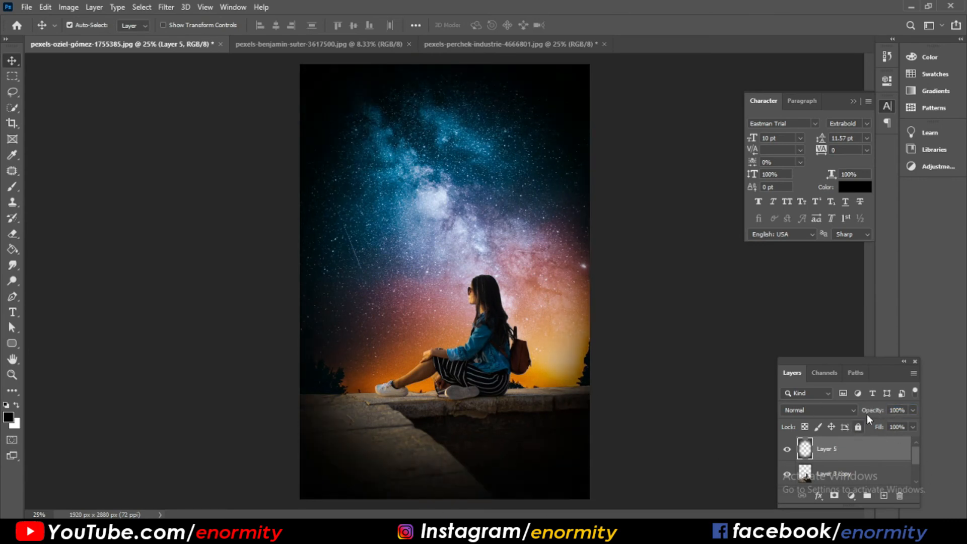
drag(866, 411, 865, 411)
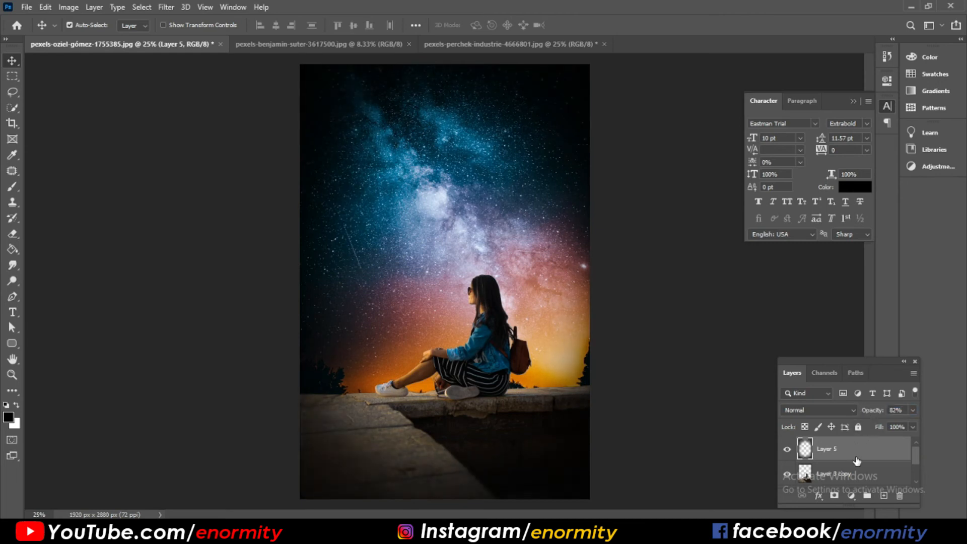
Duplicate the vignette, cutout and sky layers and merge the copies into a single layer on top
scroll(857, 468, down, 2)
scroll(857, 471, up, 2)
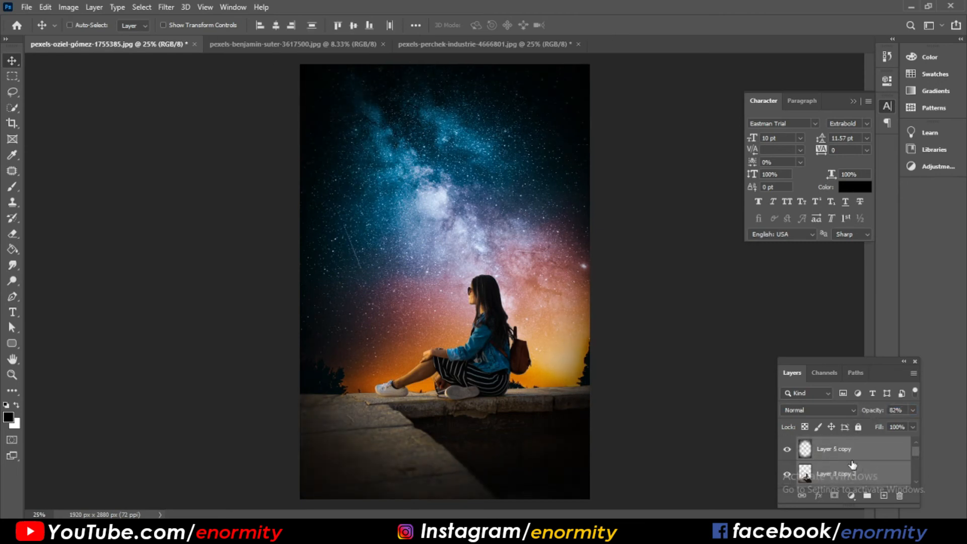
key(ctrl+j)
In Camera Raw, set the merged layer's contrast to +12, highlights +14, shadows +12, whites +19, blacks +17 and texture +9
click(166, 7)
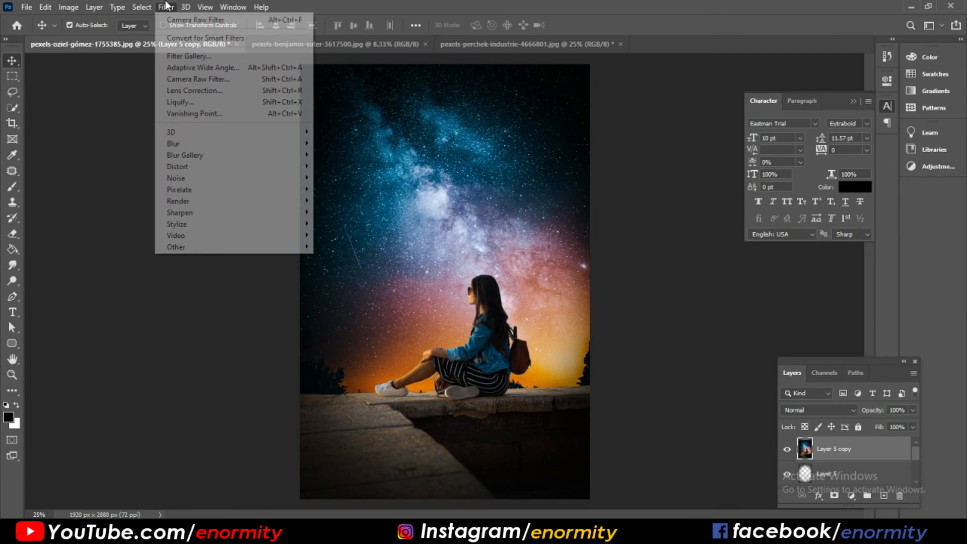
click(201, 77)
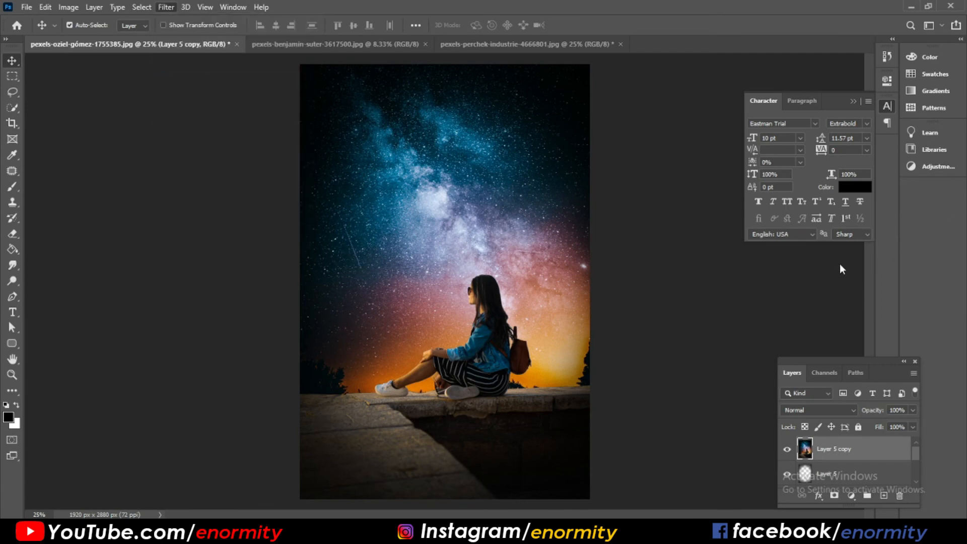
scroll(831, 302, up, 10)
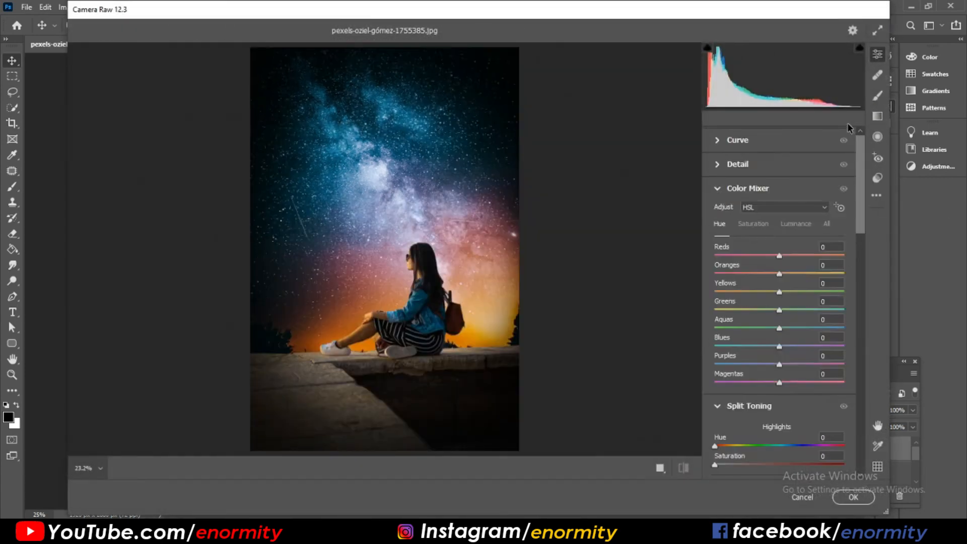
drag(796, 232, 782, 233)
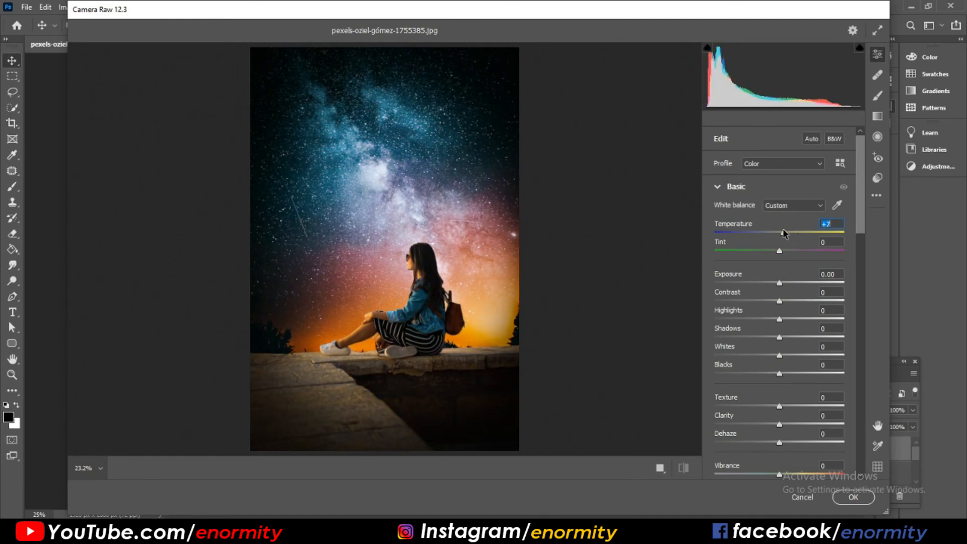
key(ctrl+z)
drag(791, 283, 790, 374)
key(ctrl+z)
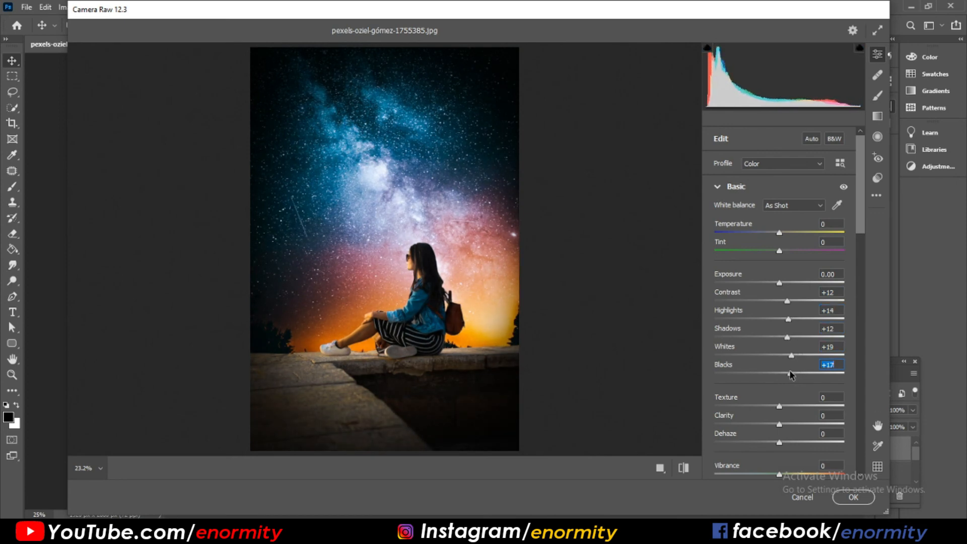
drag(778, 406, 789, 414)
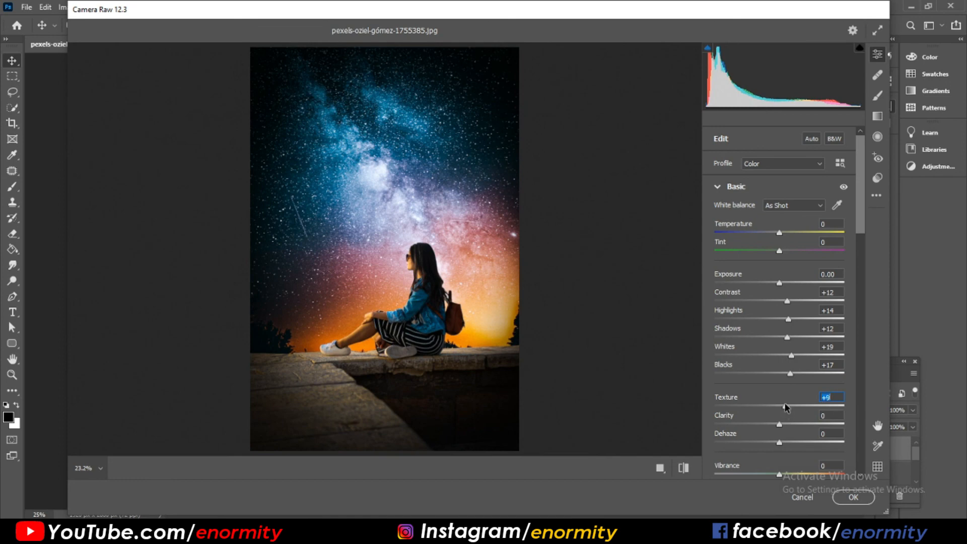
Adjust the sharpening, noise reduction and color noise reduction in the Detail settings, and apply the Camera Raw grade
scroll(789, 461, down, 5)
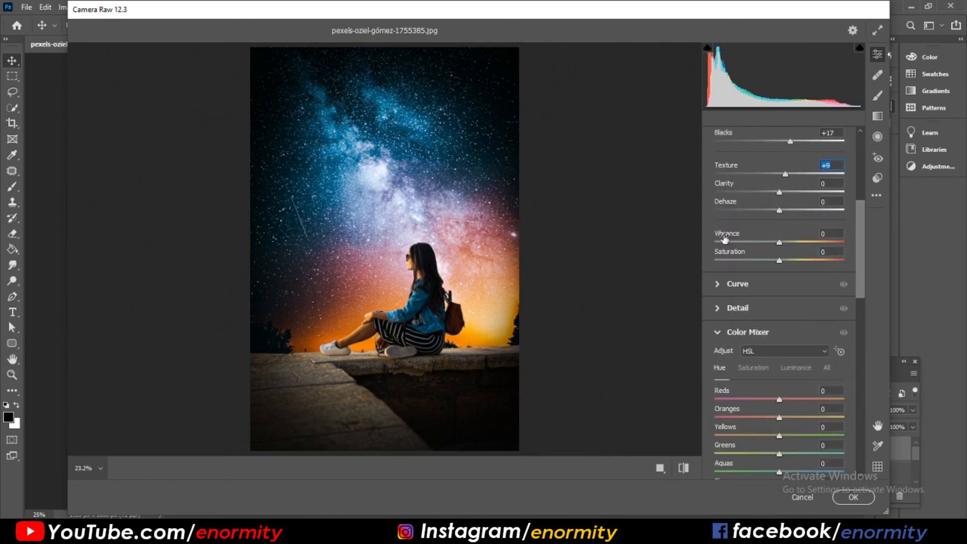
scroll(732, 371, up, 3)
scroll(734, 352, down, 3)
click(718, 308)
click(718, 308)
click(717, 307)
drag(743, 336, 869, 345)
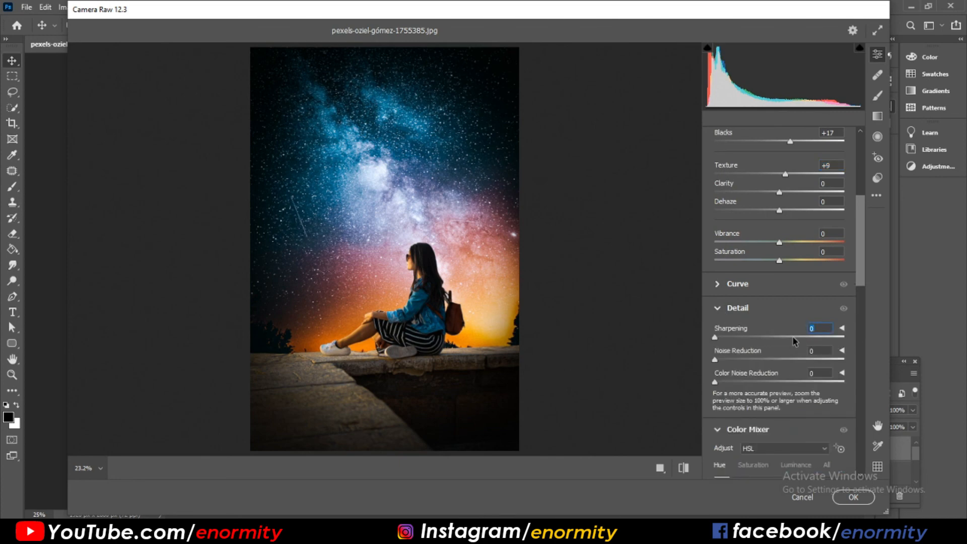
drag(791, 336, 767, 359)
click(786, 382)
click(853, 497)
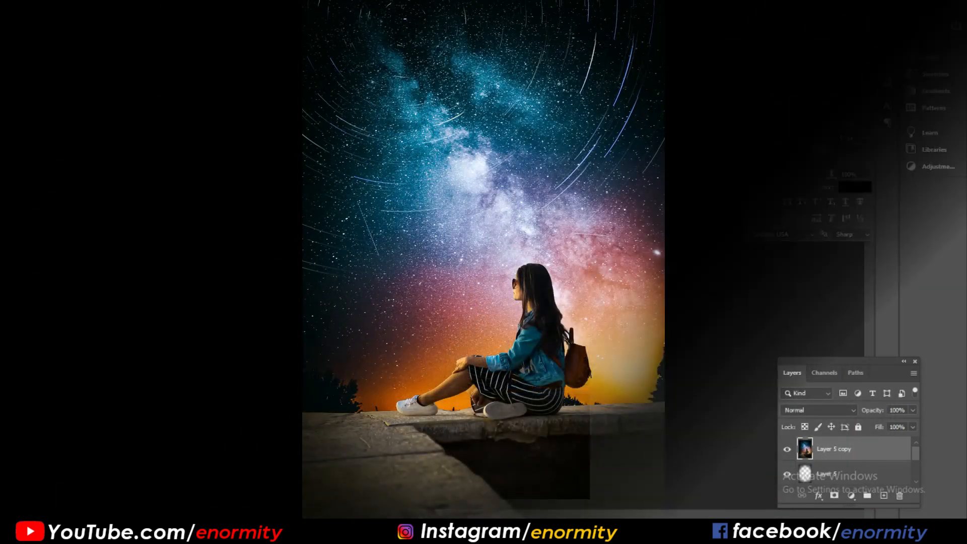